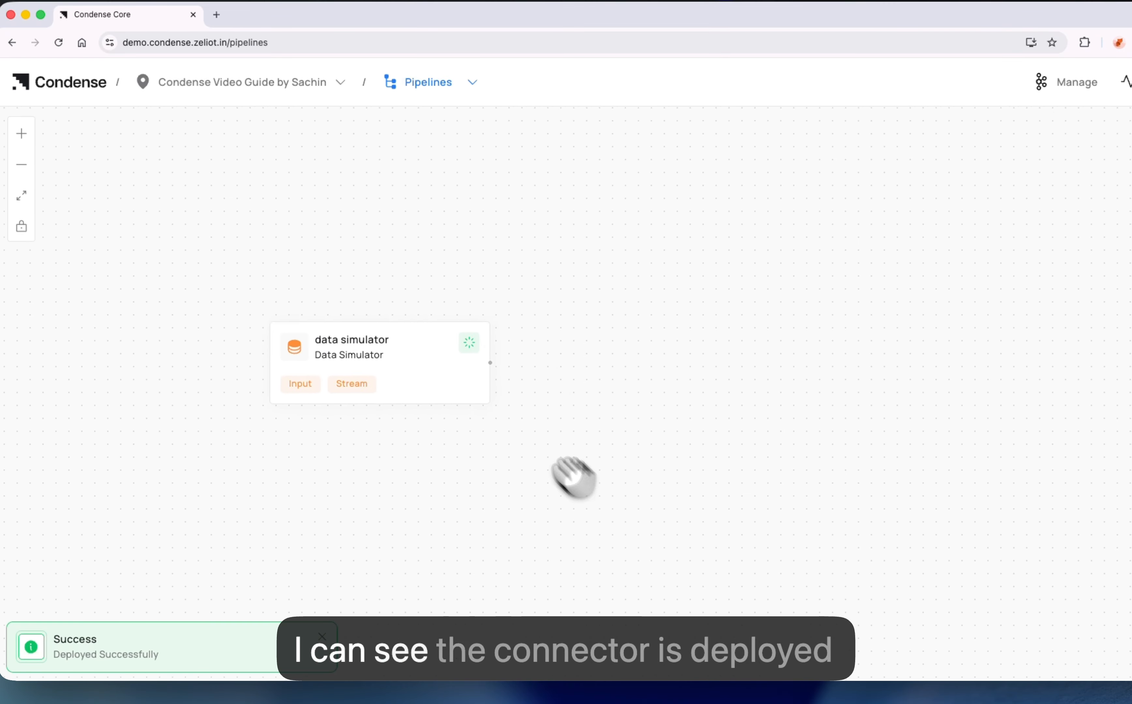
Step: Go to the Transforms page and open the Split utility for deployment
left_click_drag(574, 476, 543, 383)
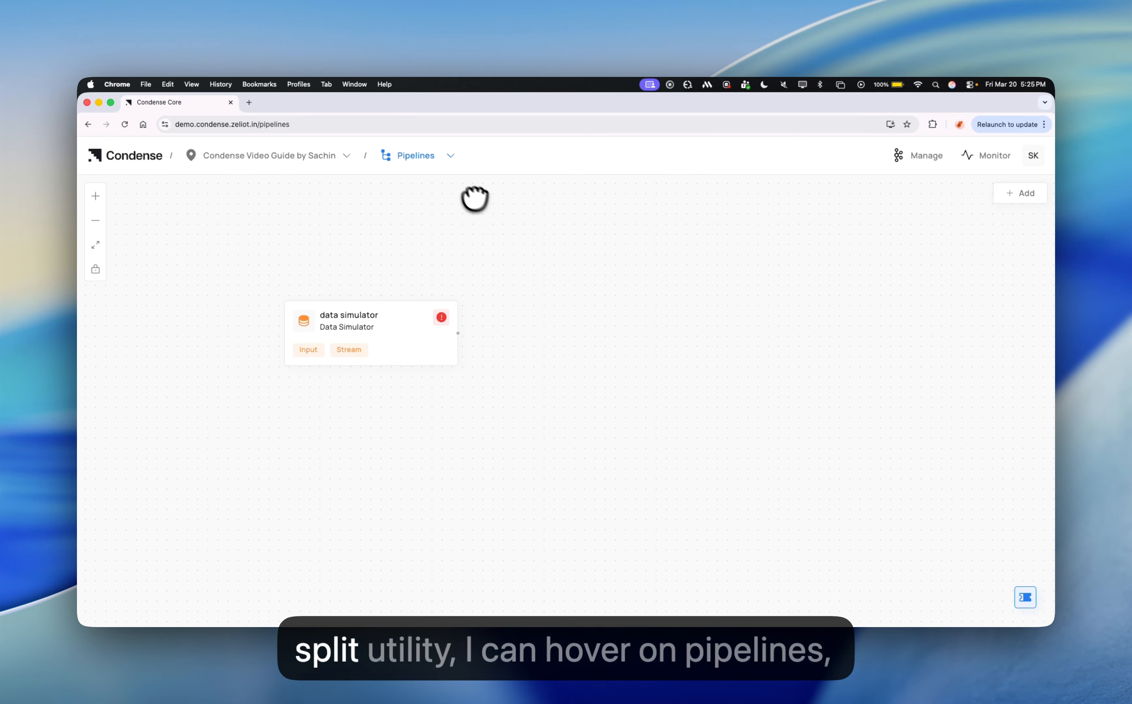
mouse_move(433, 160)
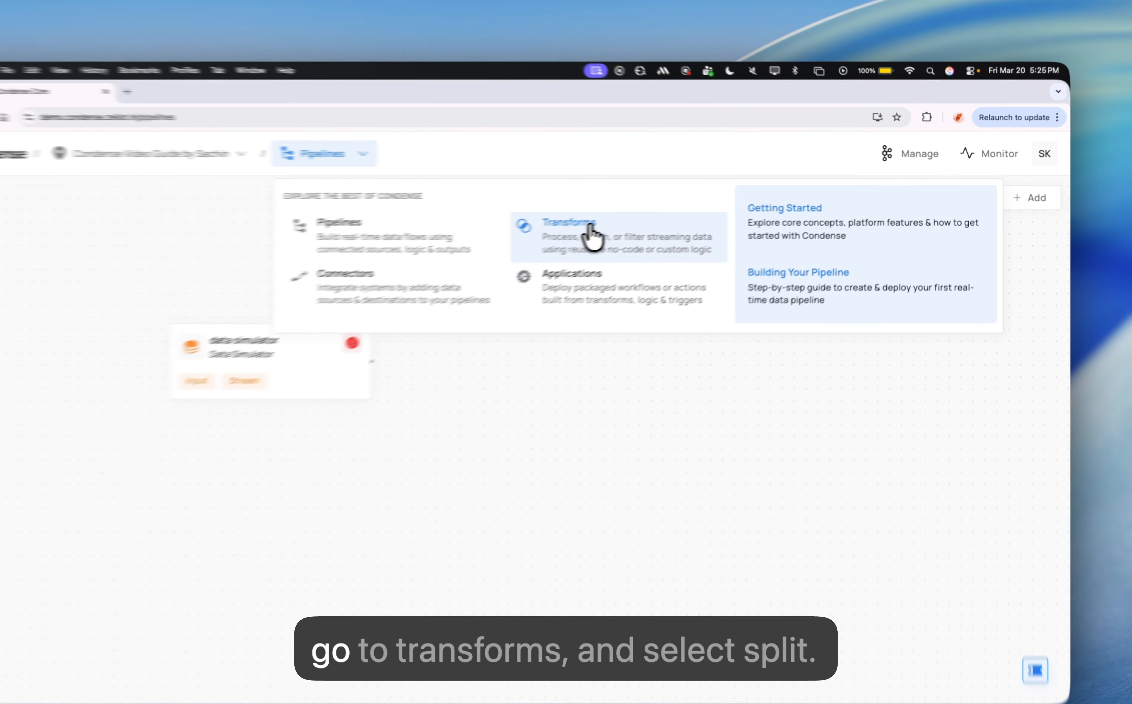
left_click(643, 226)
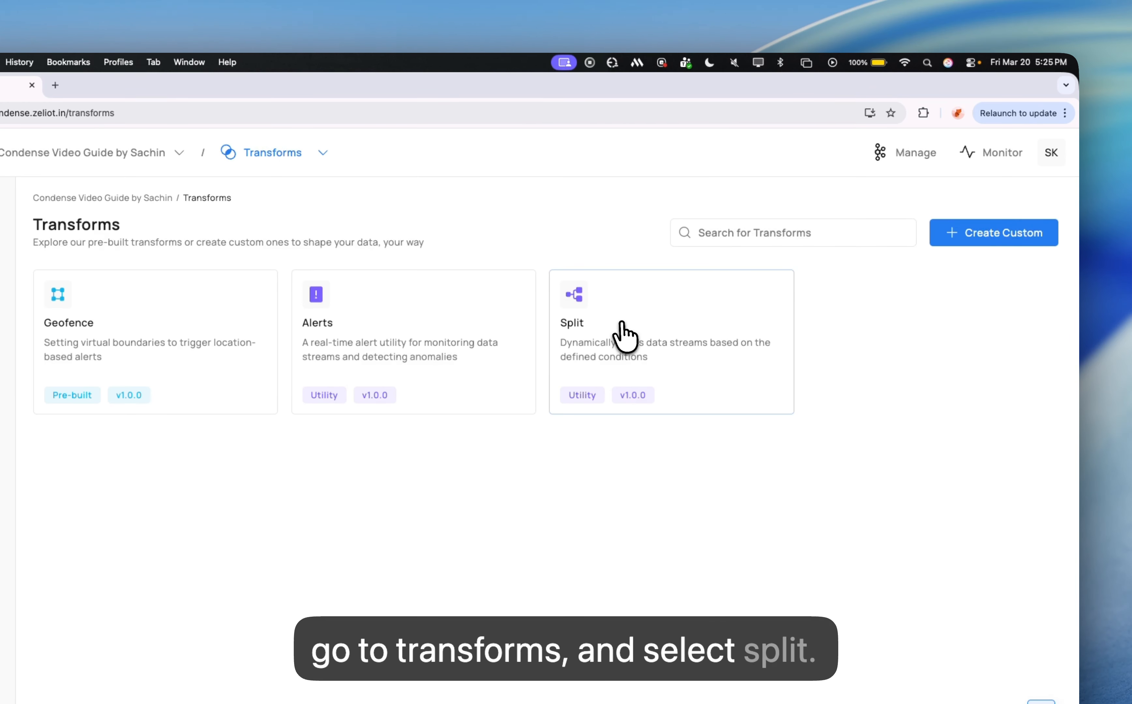
left_click(624, 336)
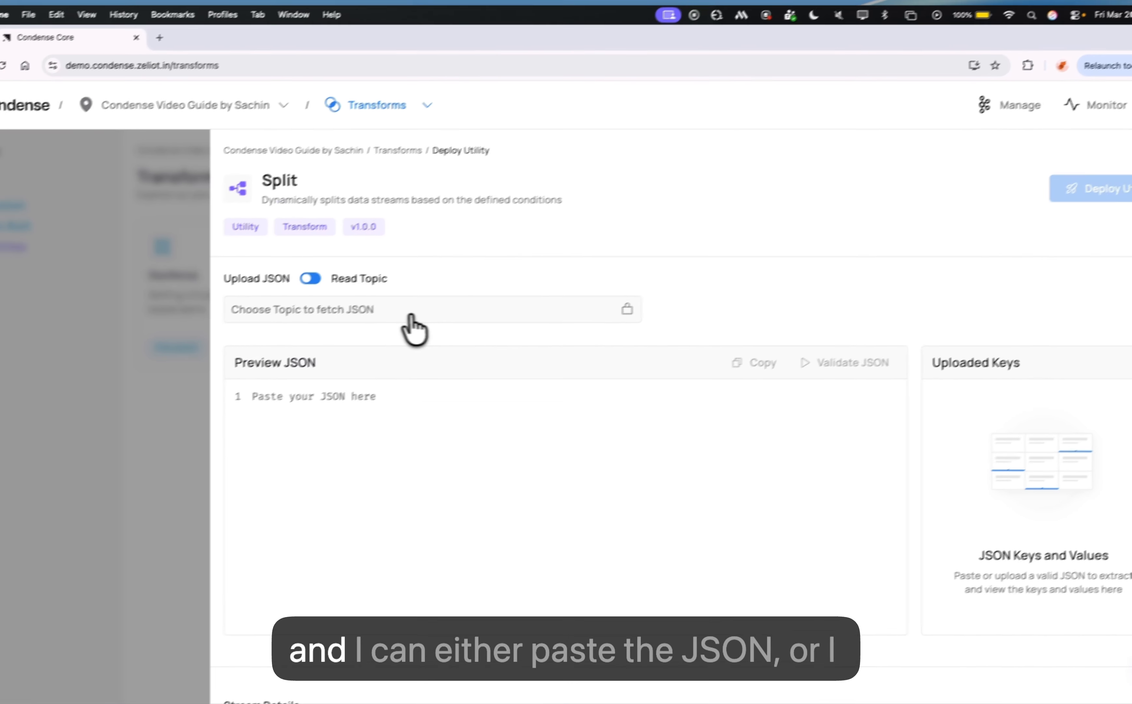
key("super+v")
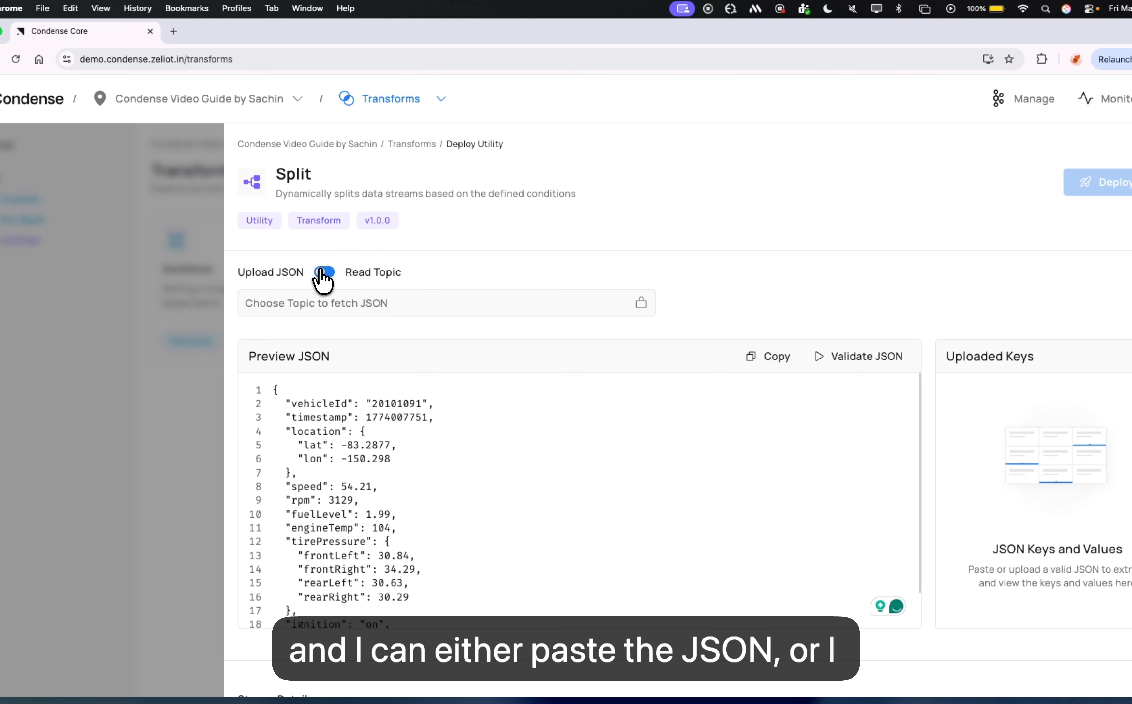
left_click(383, 447)
key("super+a")
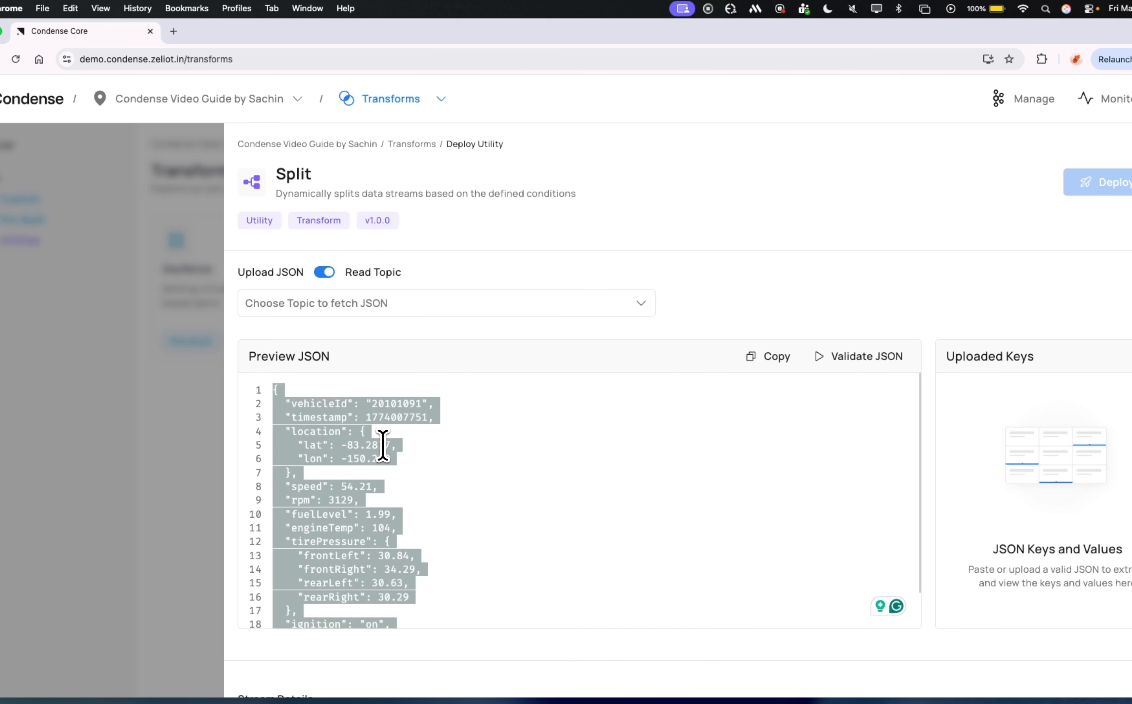
key("BackSpace")
Step: Fetch the sample JSON by reading it from the stream3 topic
left_click(364, 322)
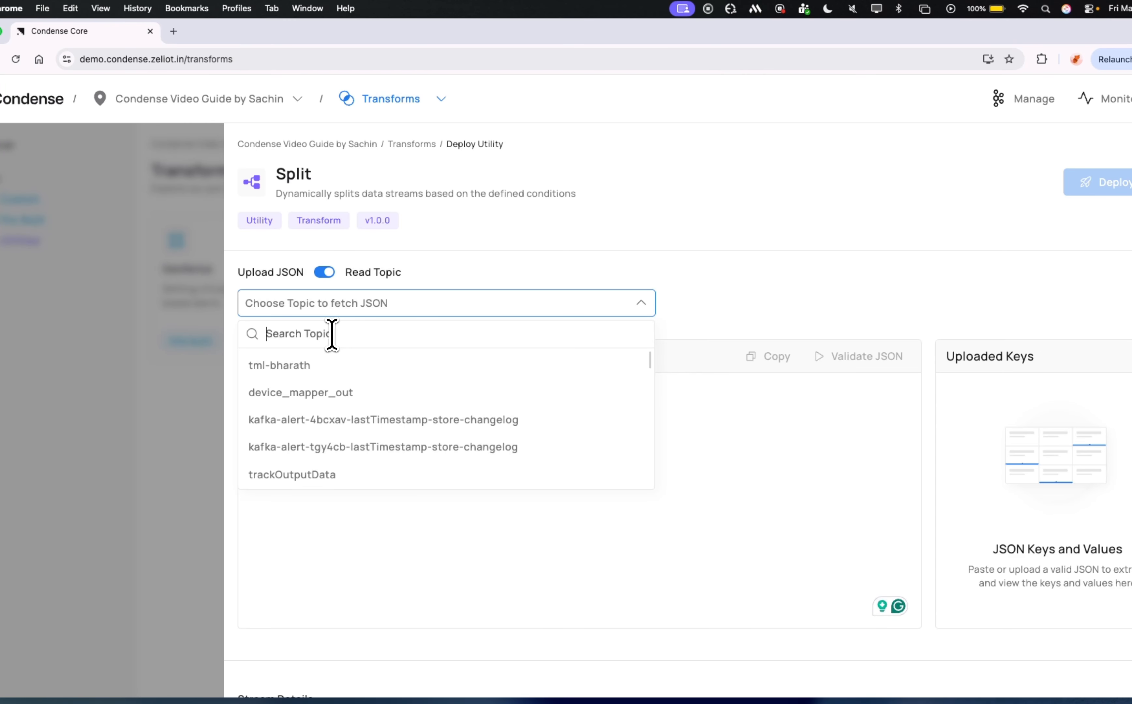
type("stream3")
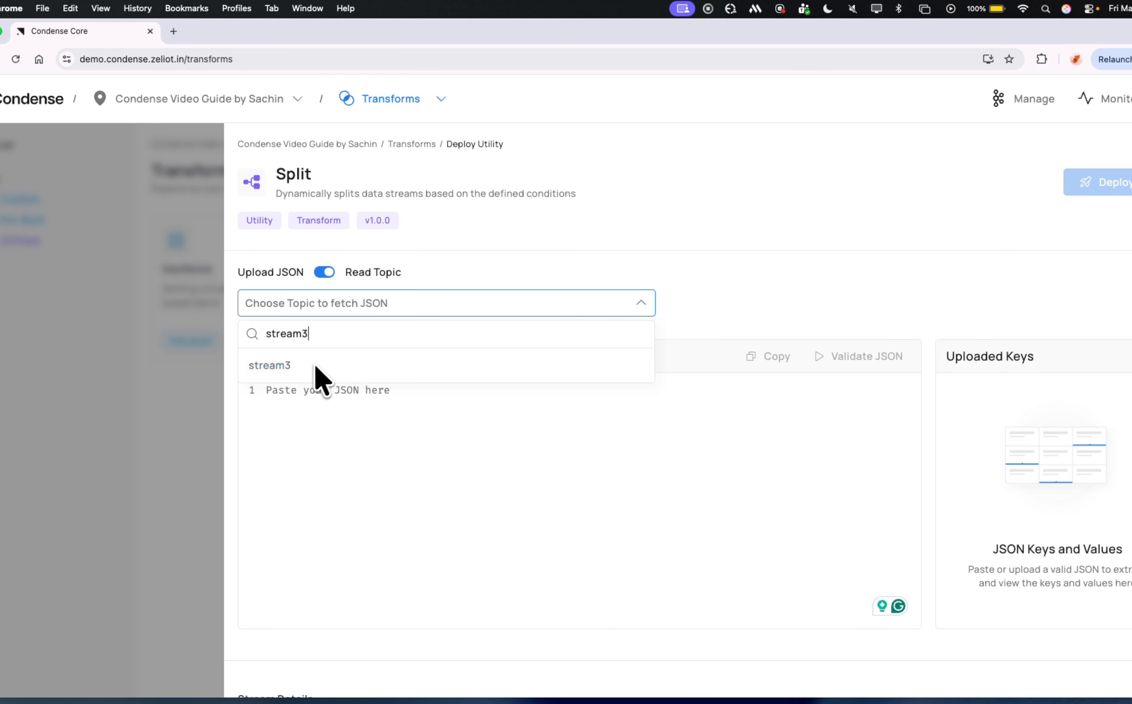
left_click(310, 367)
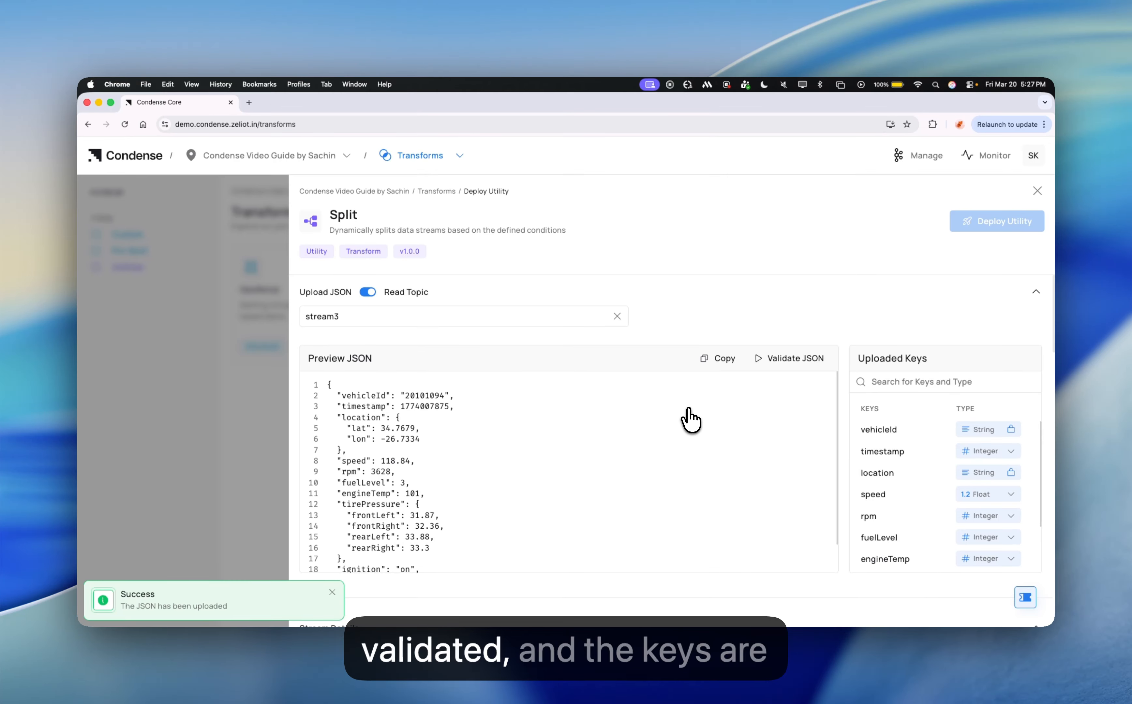
Step: Review the uploaded keys and their types, including the type options offered for timestamp
scroll(928, 436, "down", 2)
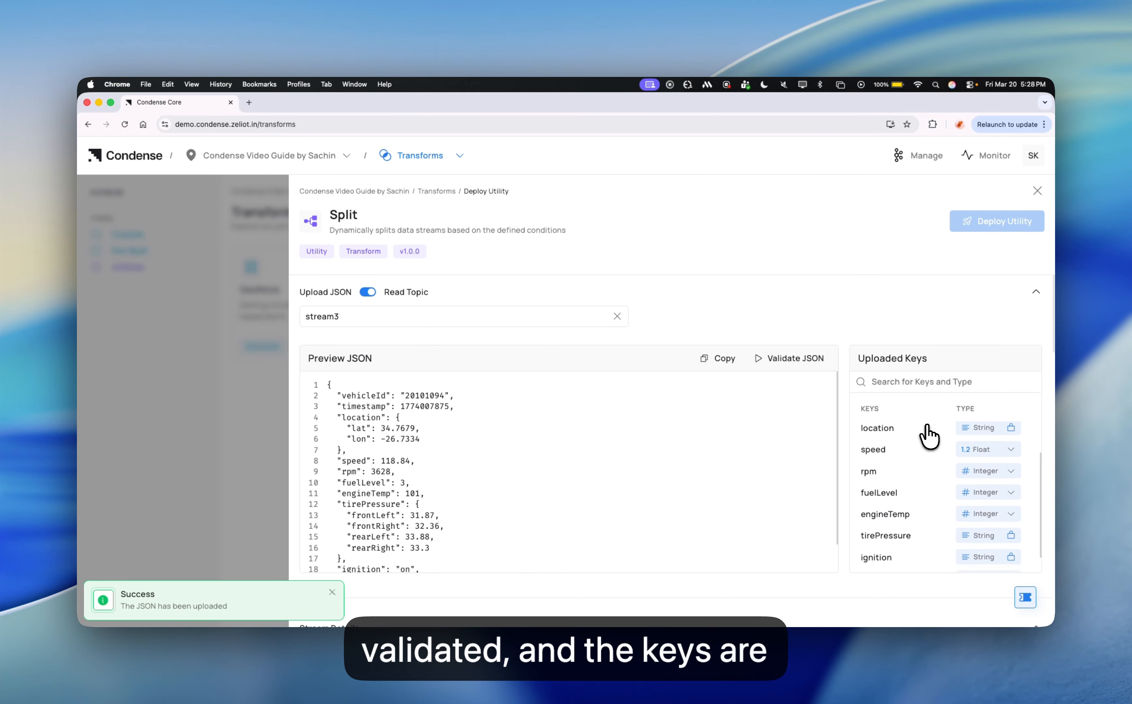
scroll(927, 463, "down", 1)
scroll(928, 472, "up", 1)
scroll(928, 473, "up", 2)
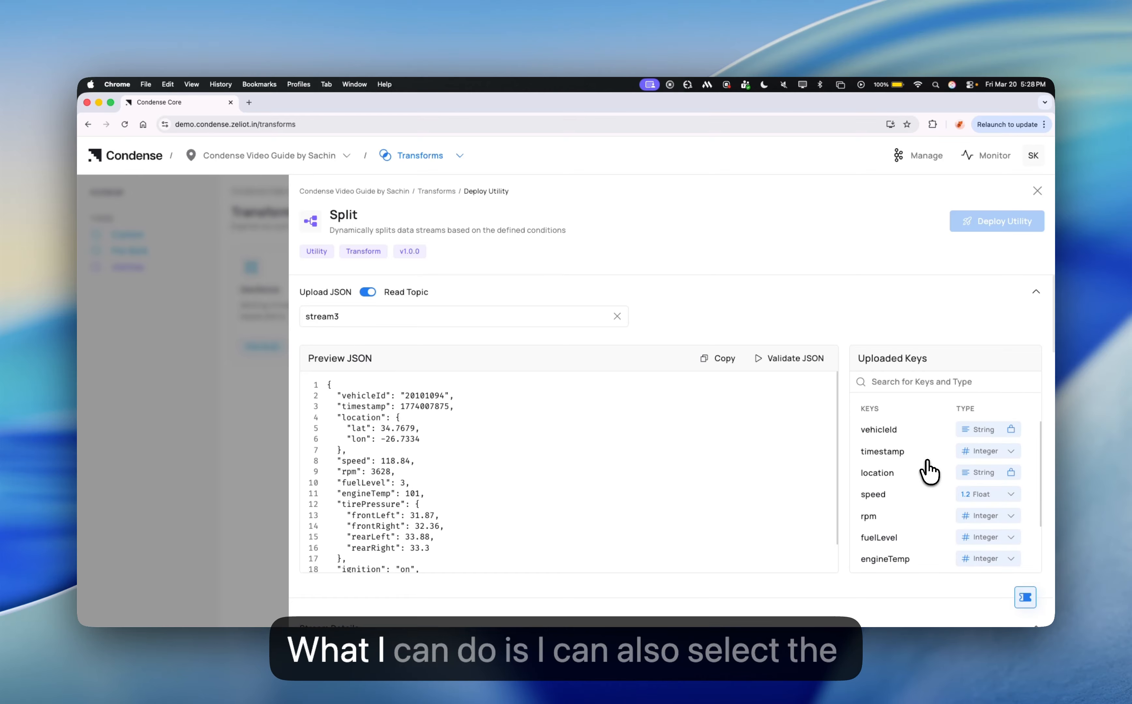
left_click(993, 452)
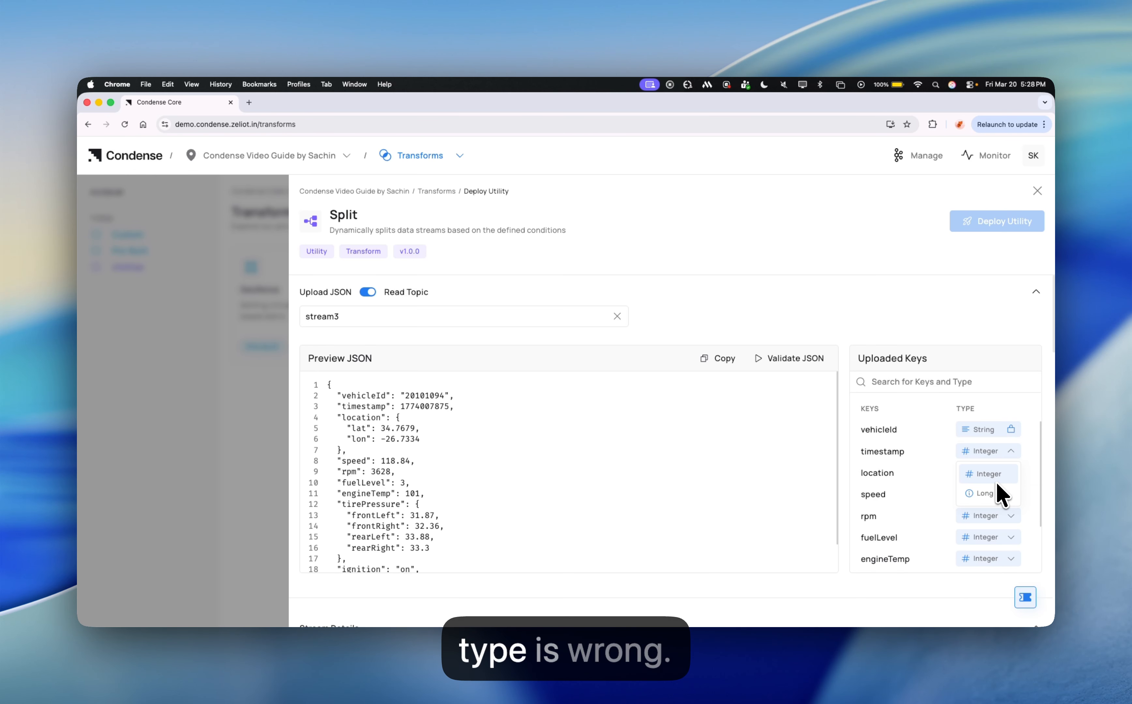
left_click(1032, 425)
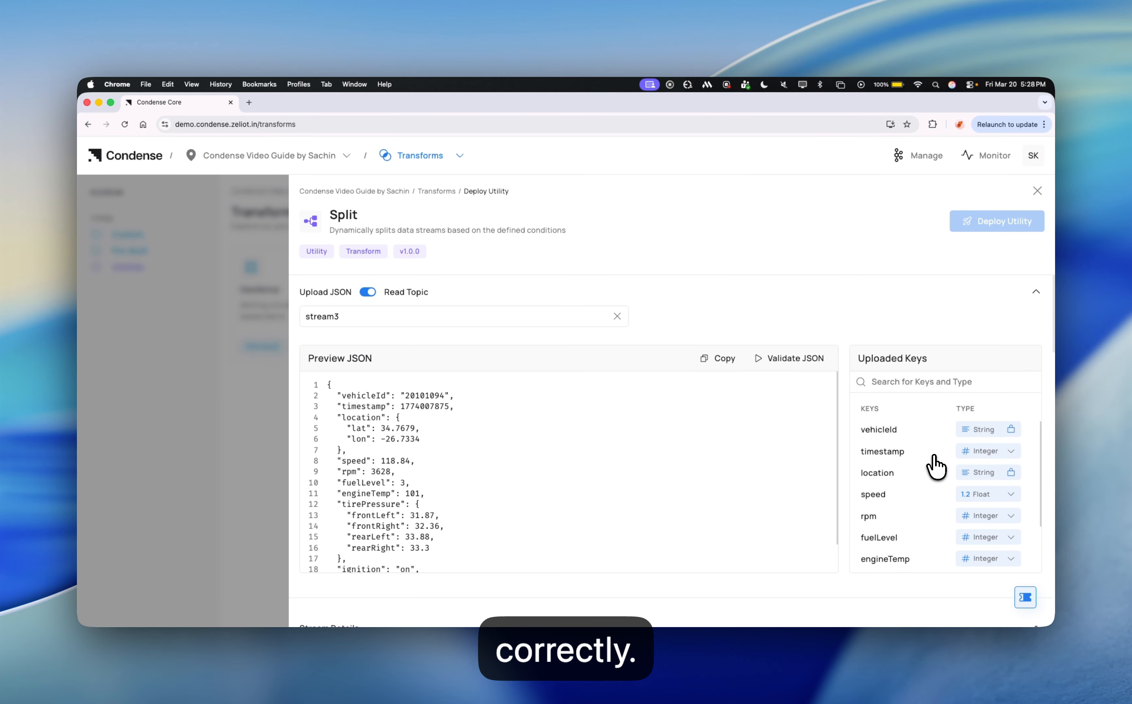
Step: Name the utility split and choose stream3 as its input topic
scroll(652, 515, "down", 10)
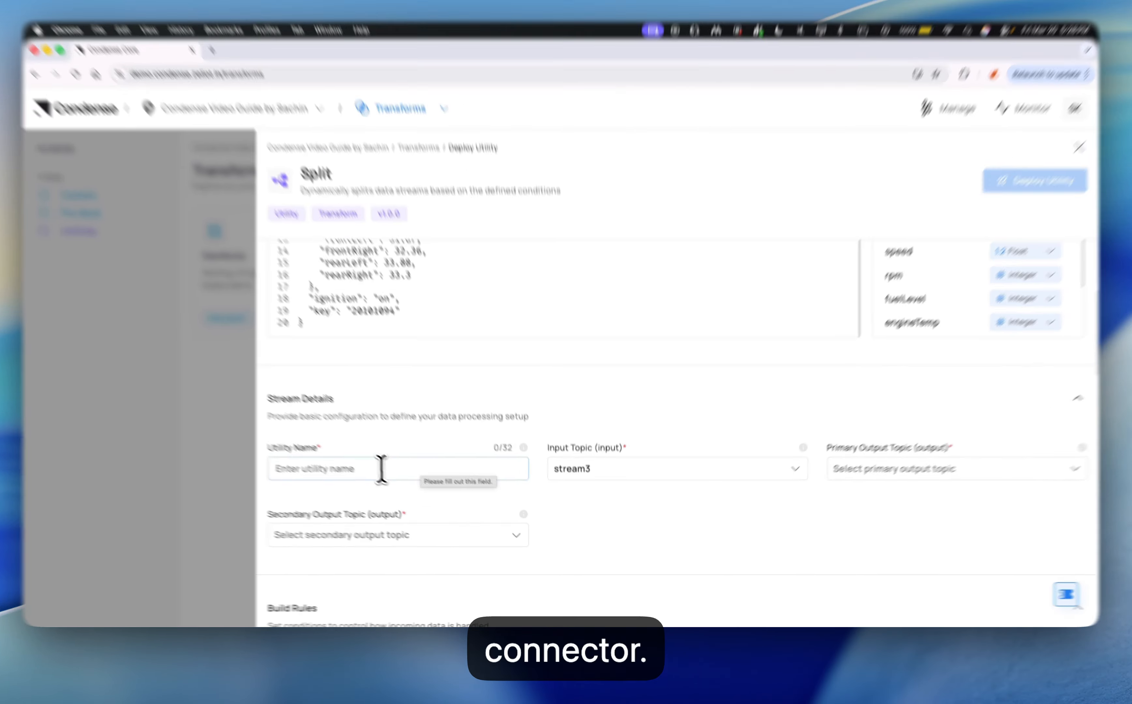
left_click(401, 484)
type("split")
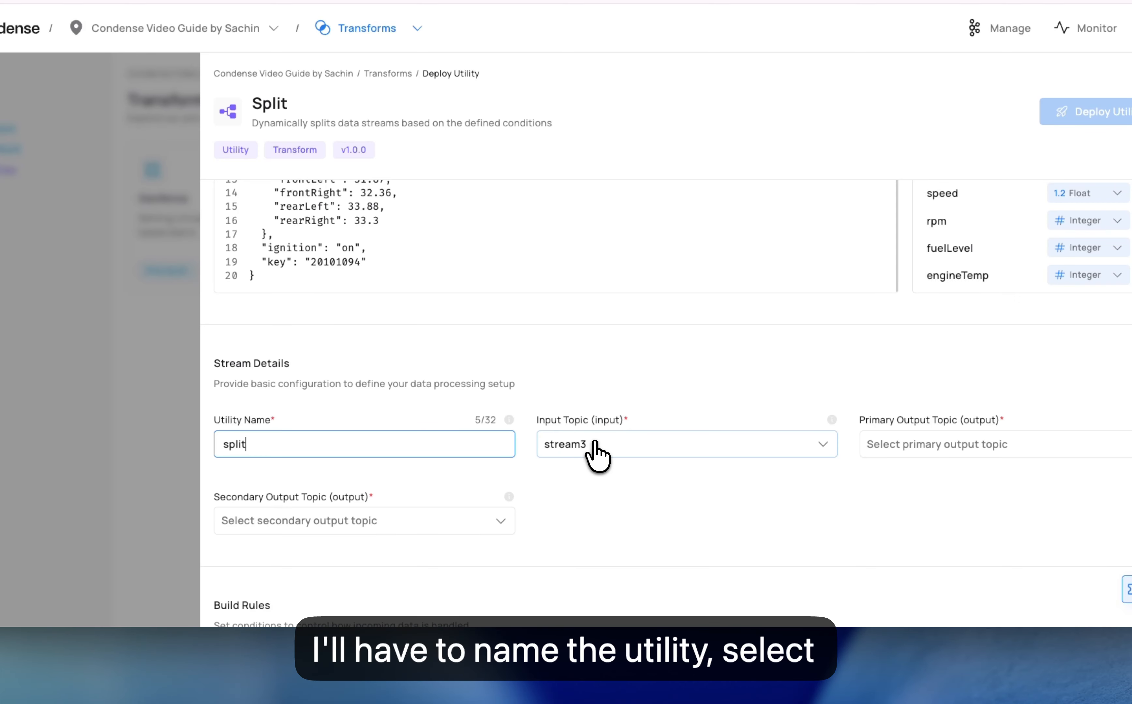
left_click(585, 457)
left_click(601, 505)
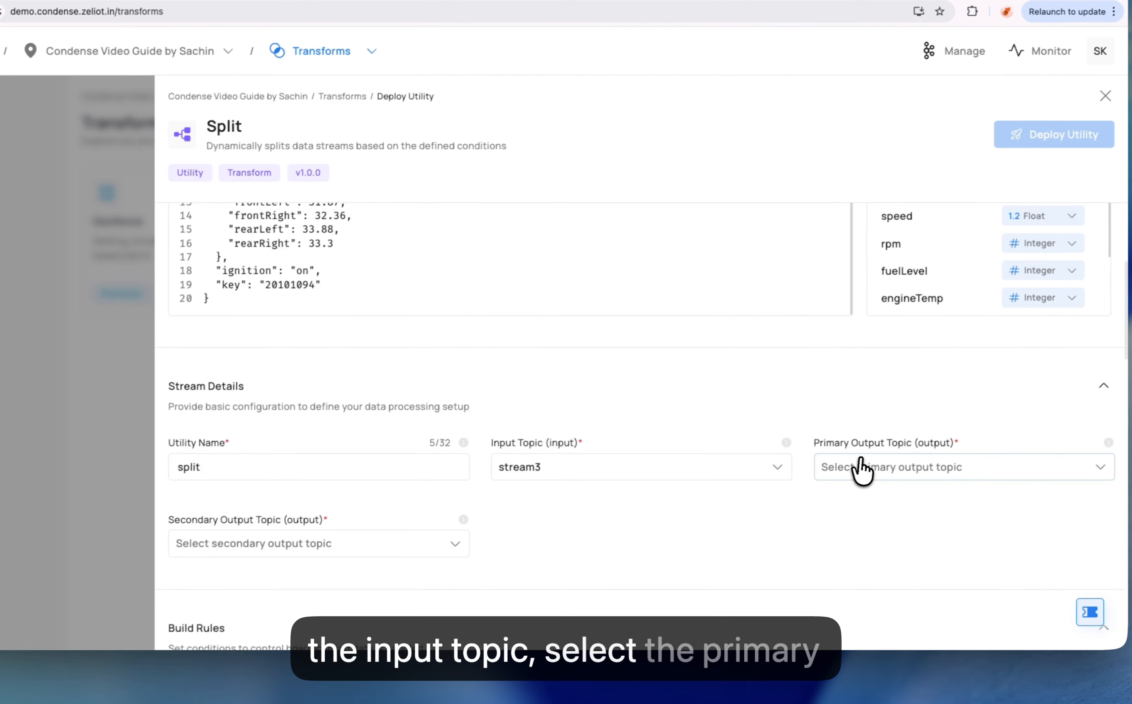
Step: Set the primary output topic to stream1 and the secondary output topic to stream2
left_click(861, 466)
type("stream1")
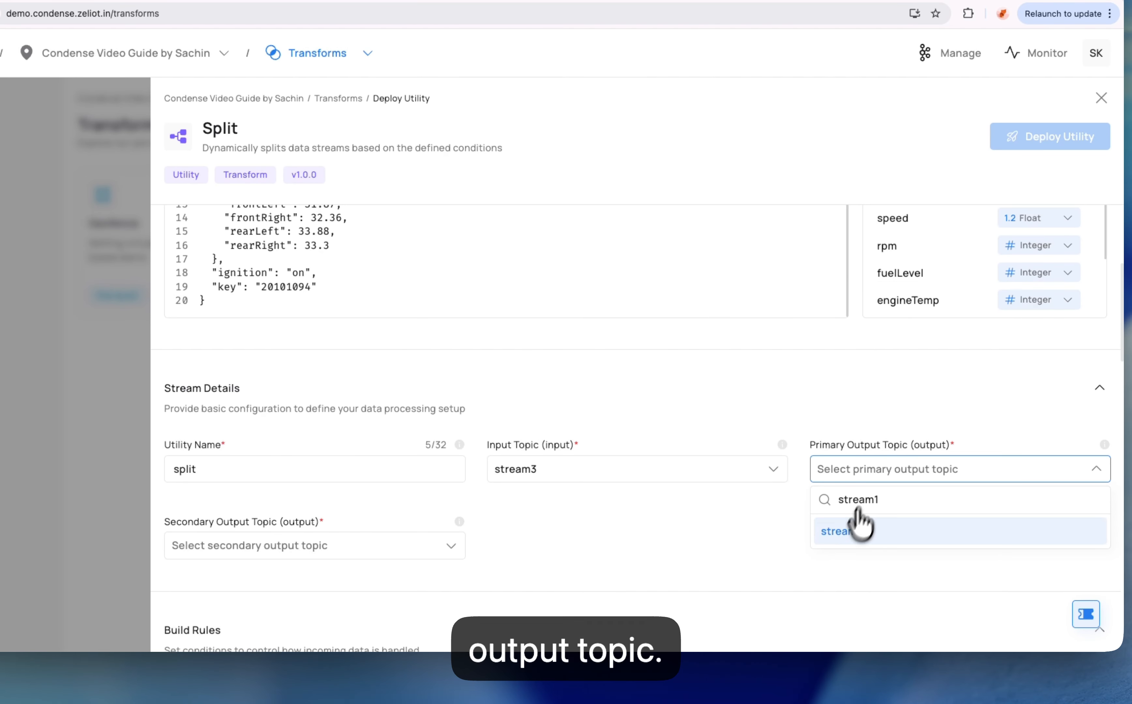
left_click(861, 530)
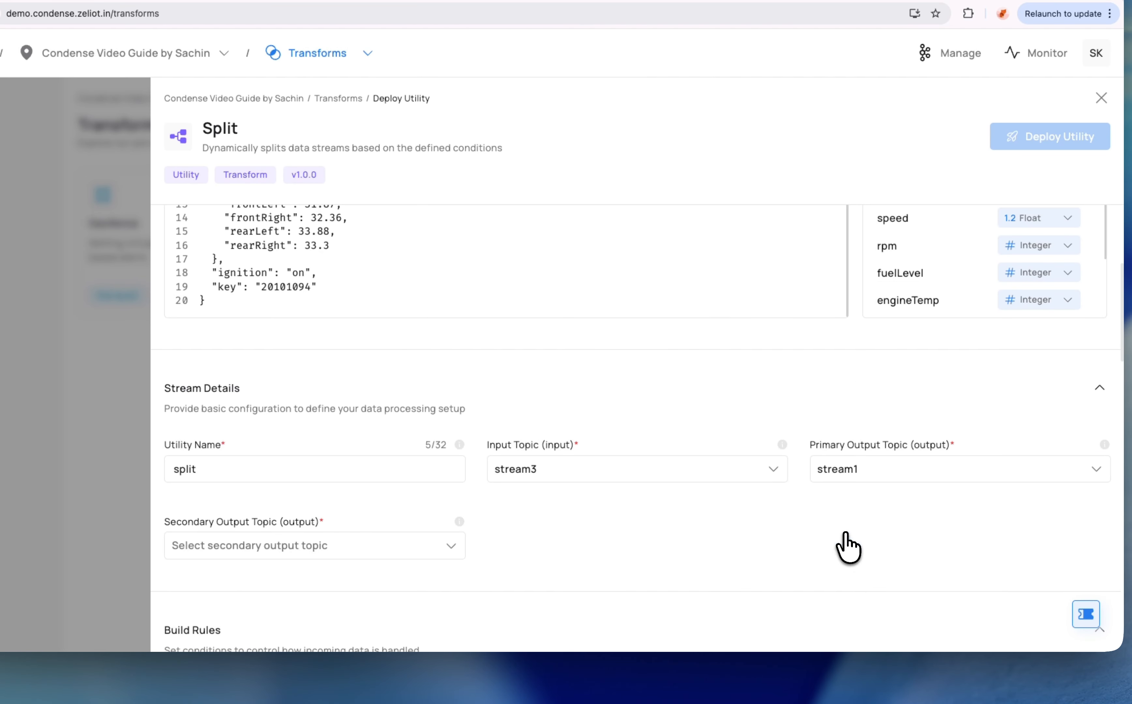
left_click(416, 552)
type("s")
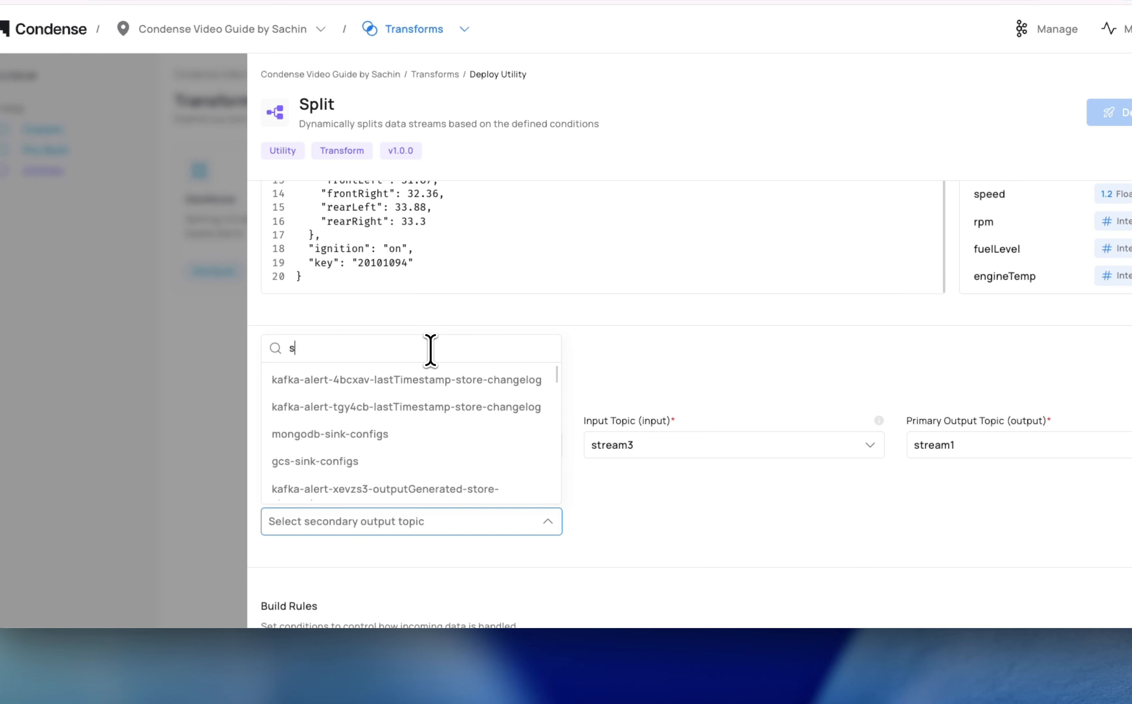
type("tream2")
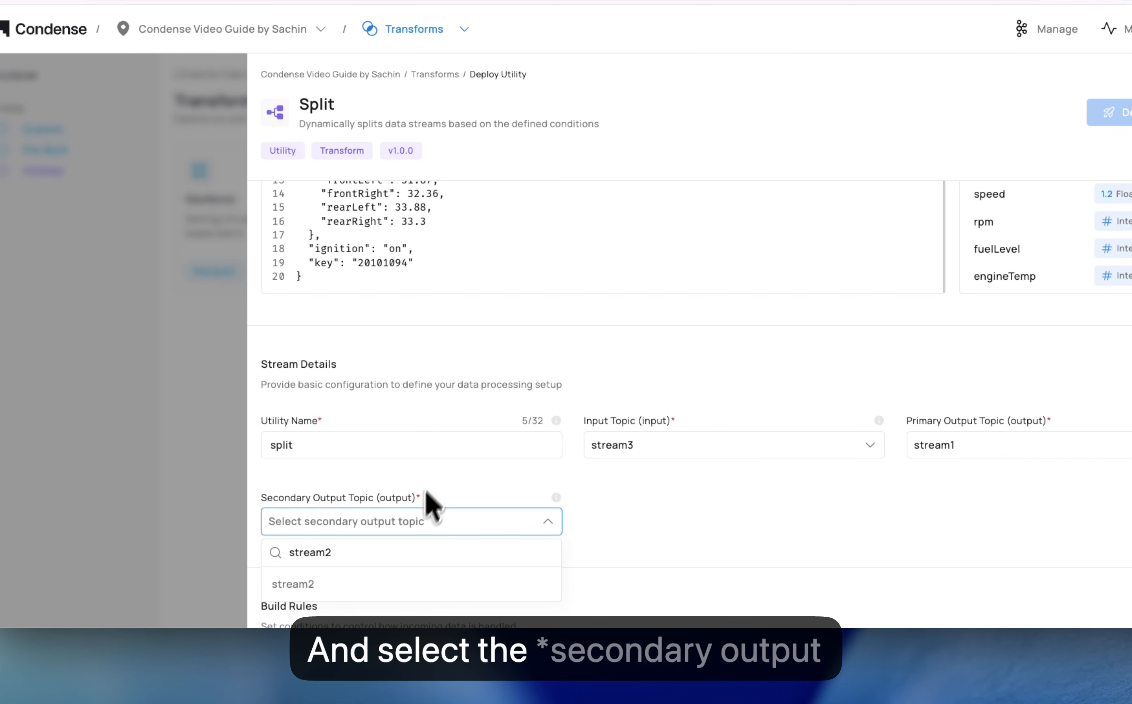
left_click(360, 585)
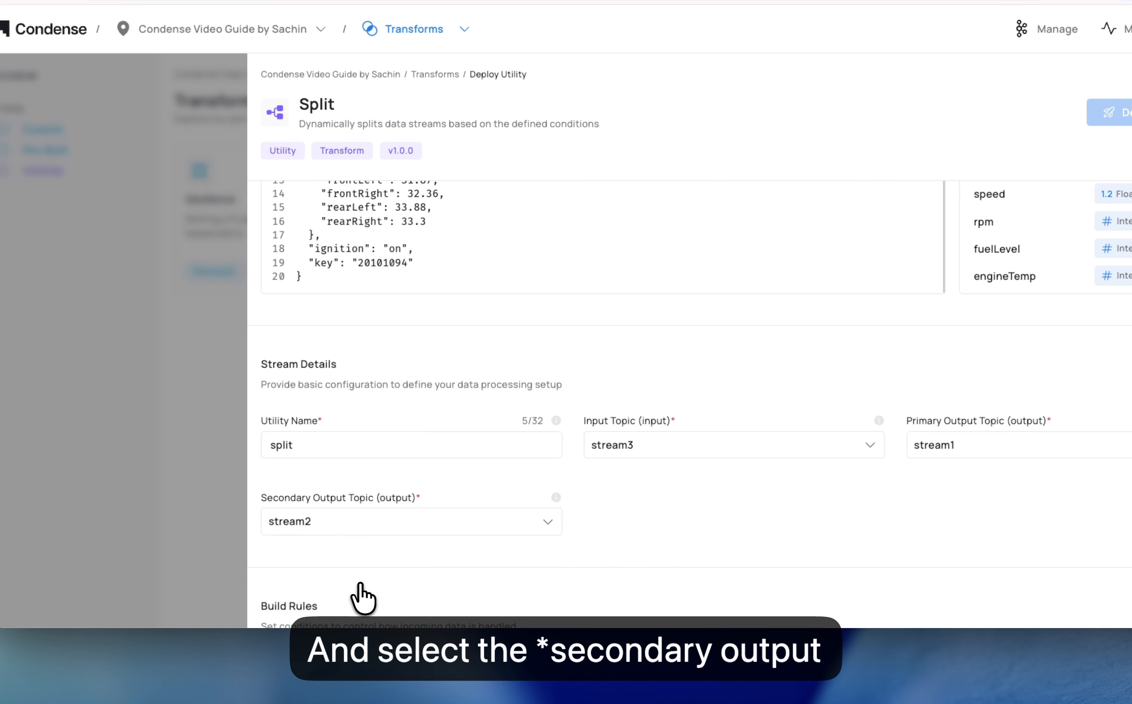
Step: Build the first rule in Group 1 on the speed field with field type Float
scroll(684, 530, "down", 1)
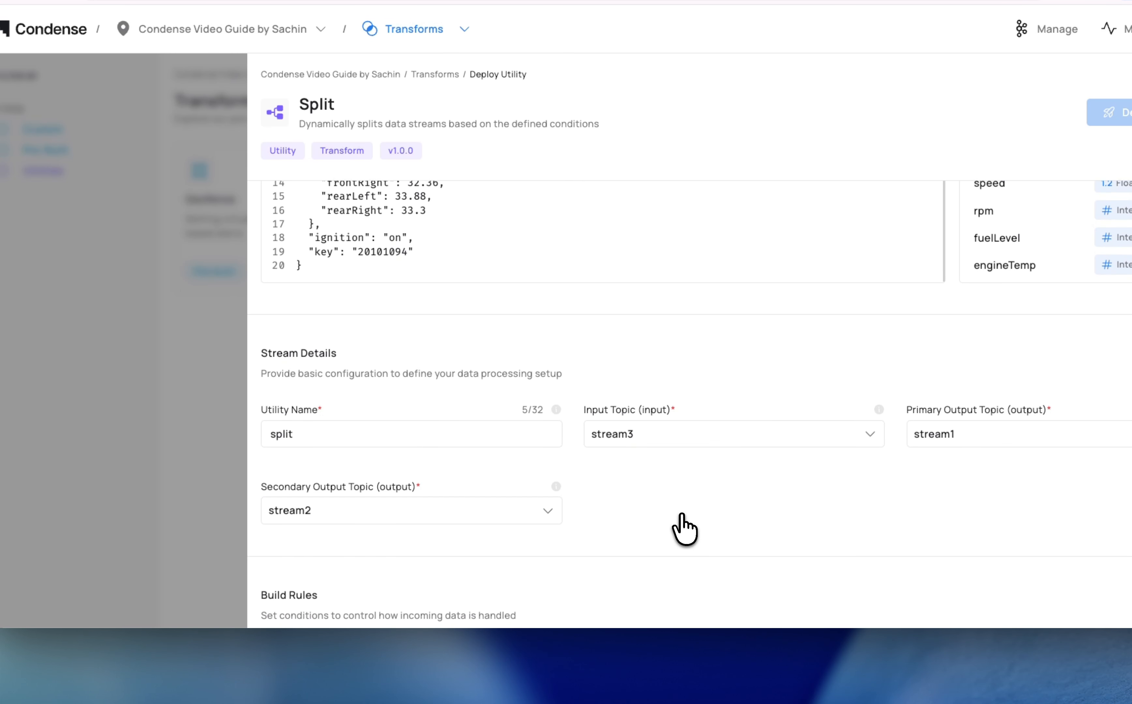
scroll(684, 530, "down", 3)
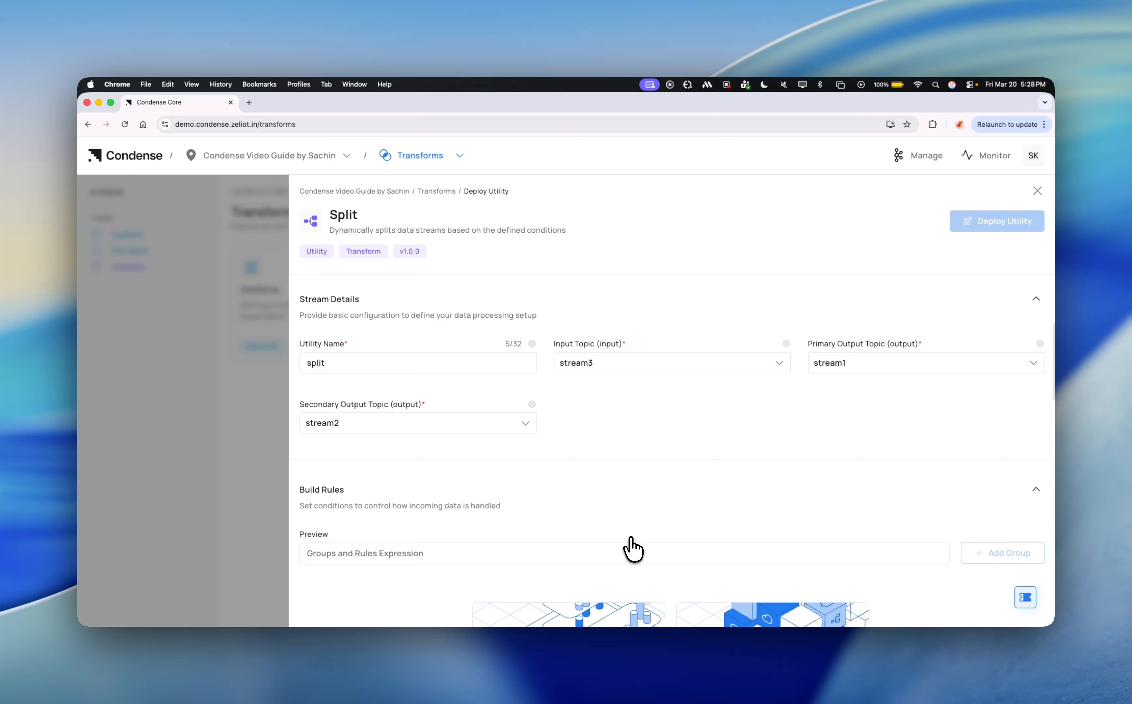
scroll(633, 549, "down", 3)
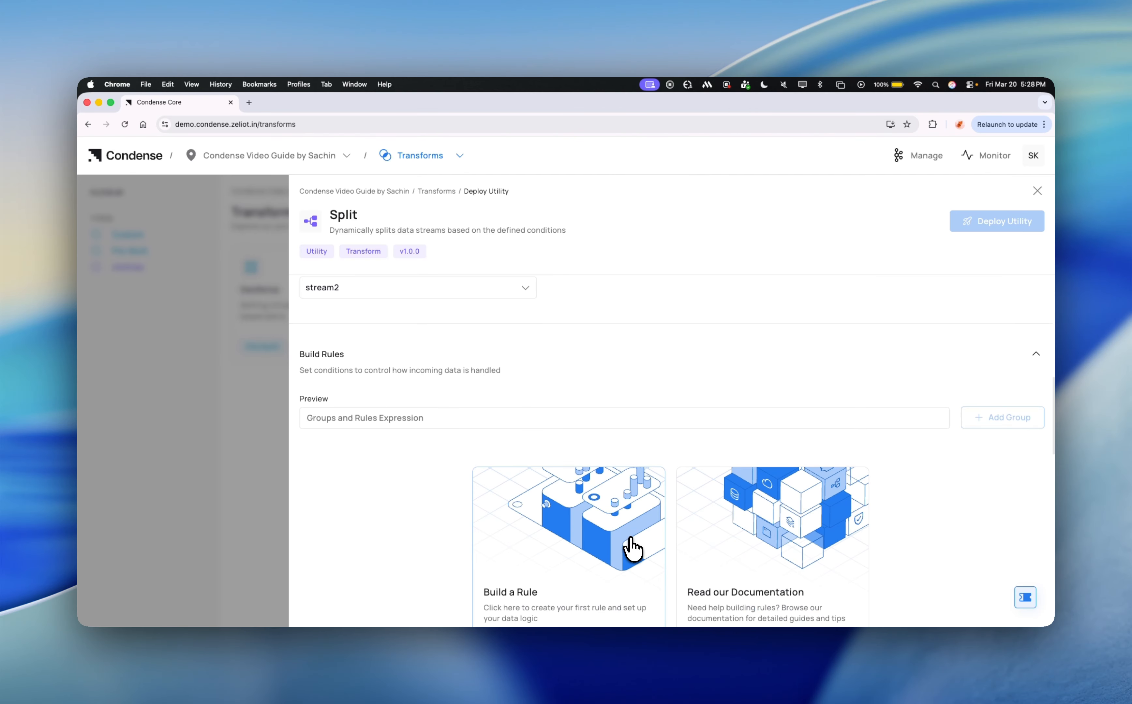
scroll(624, 370, "down", 1)
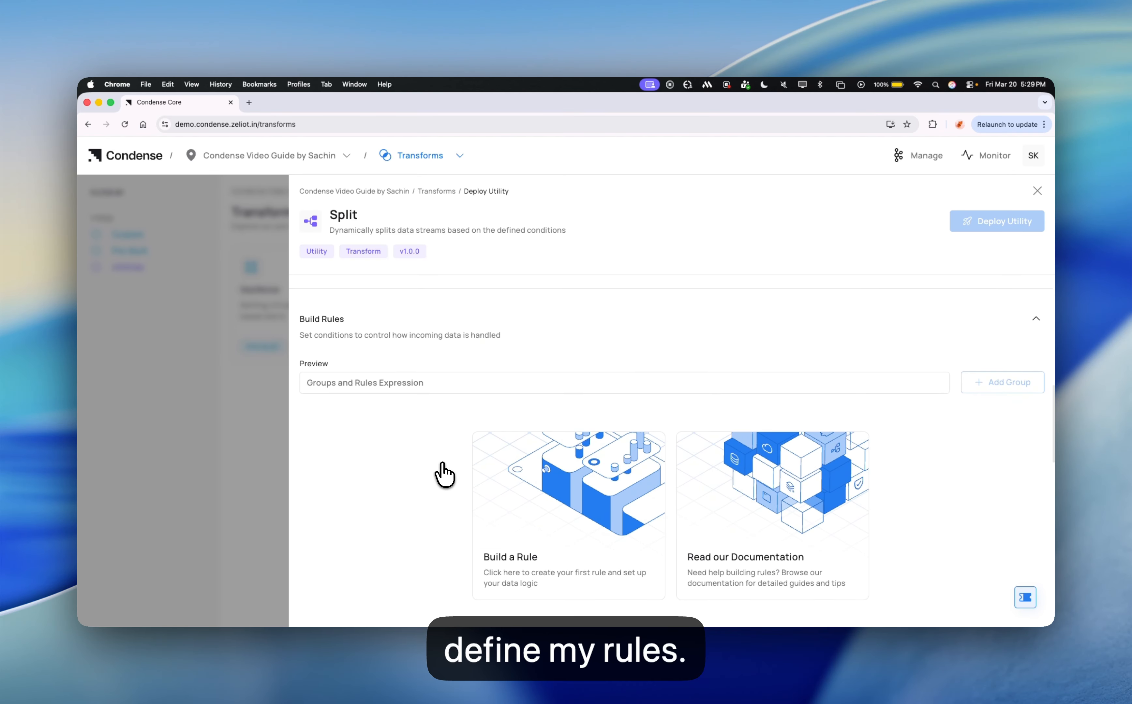
scroll(442, 475, "down", 2)
scroll(437, 426, "down", 1)
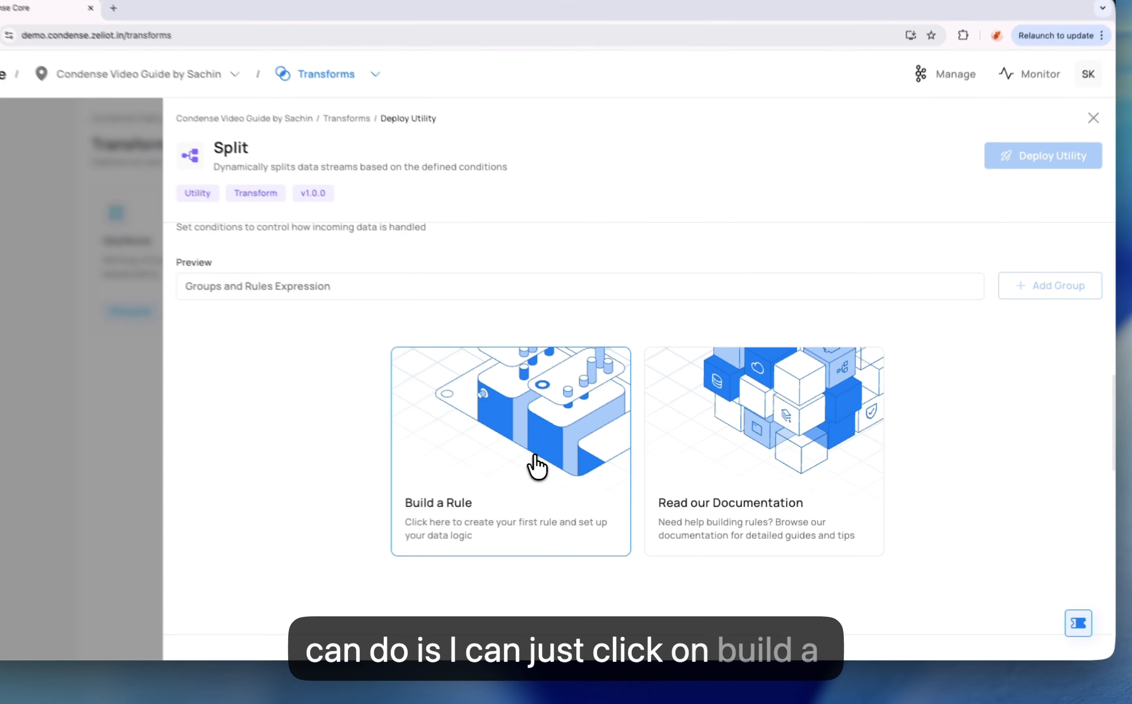
left_click(586, 470)
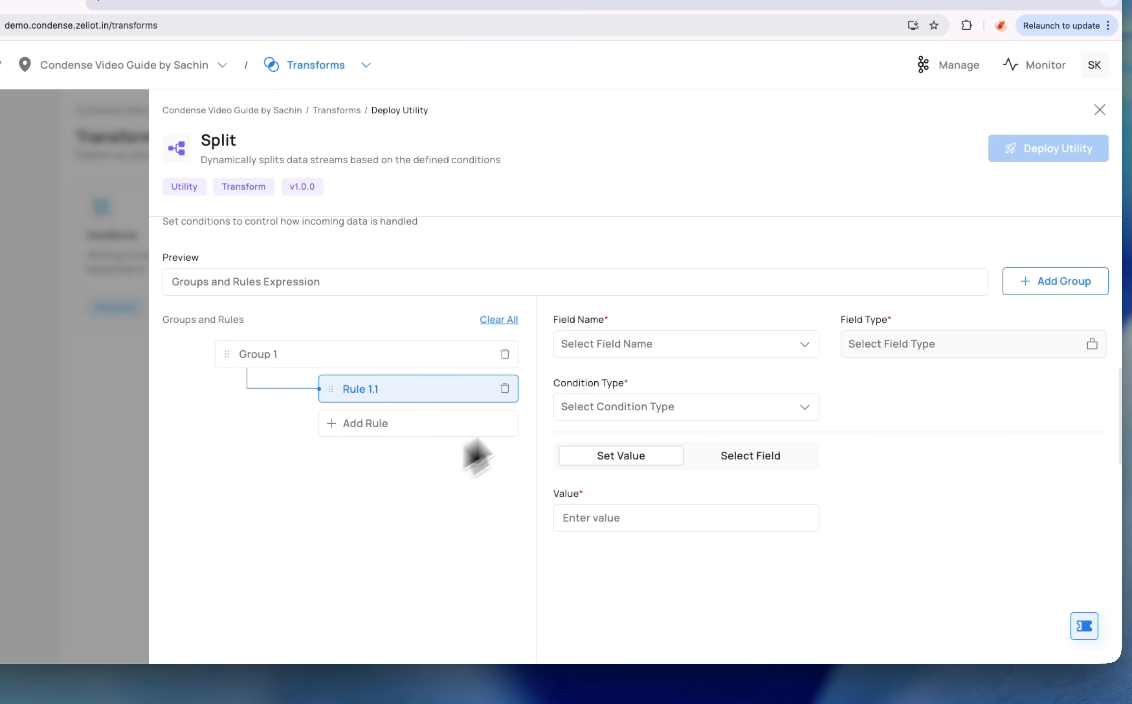
left_click(615, 349)
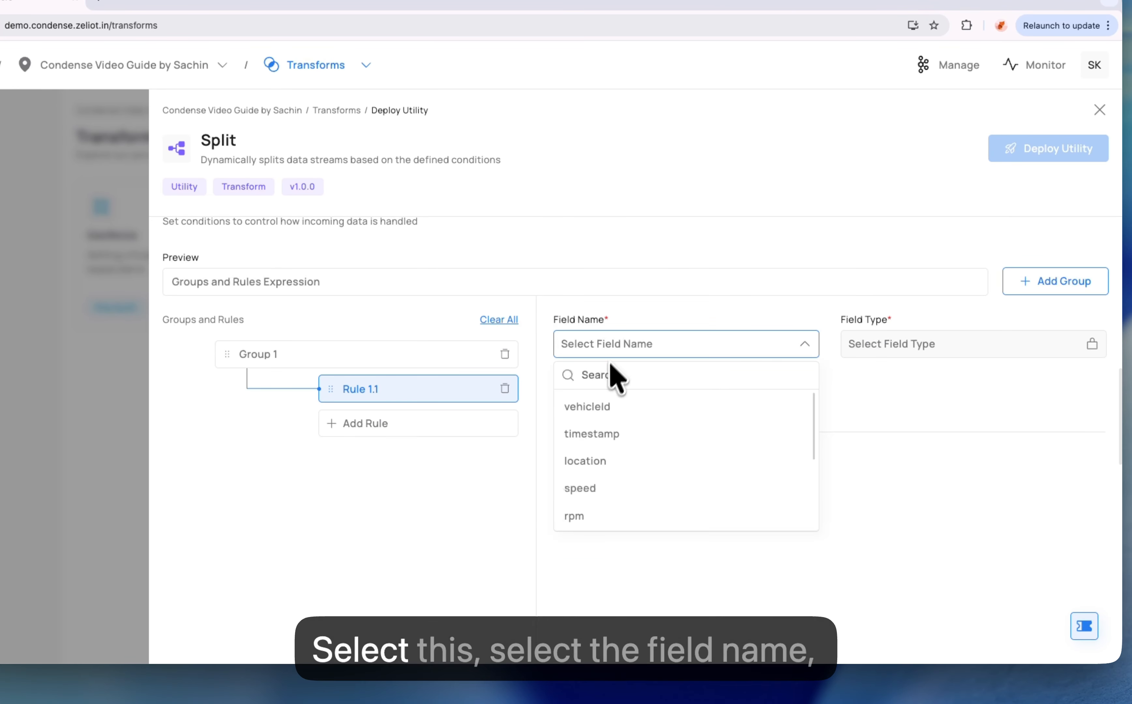
left_click(595, 491)
left_click(889, 351)
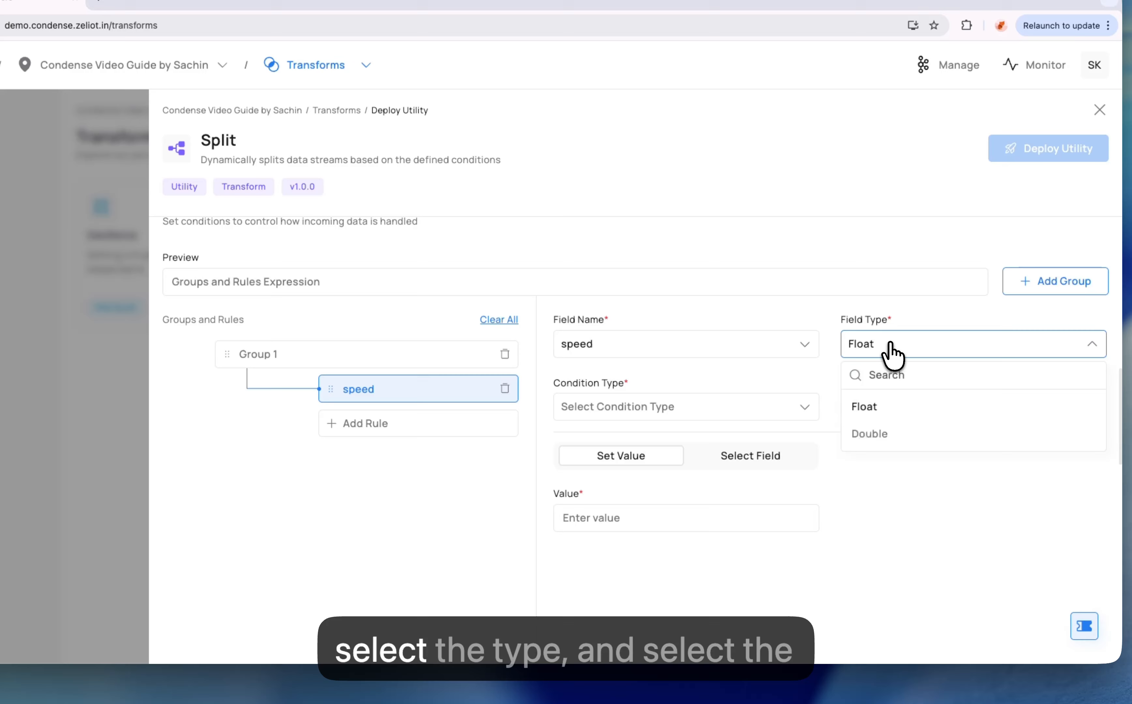
left_click(877, 404)
Step: Set the speed rule's condition type to Greater than
left_click(684, 408)
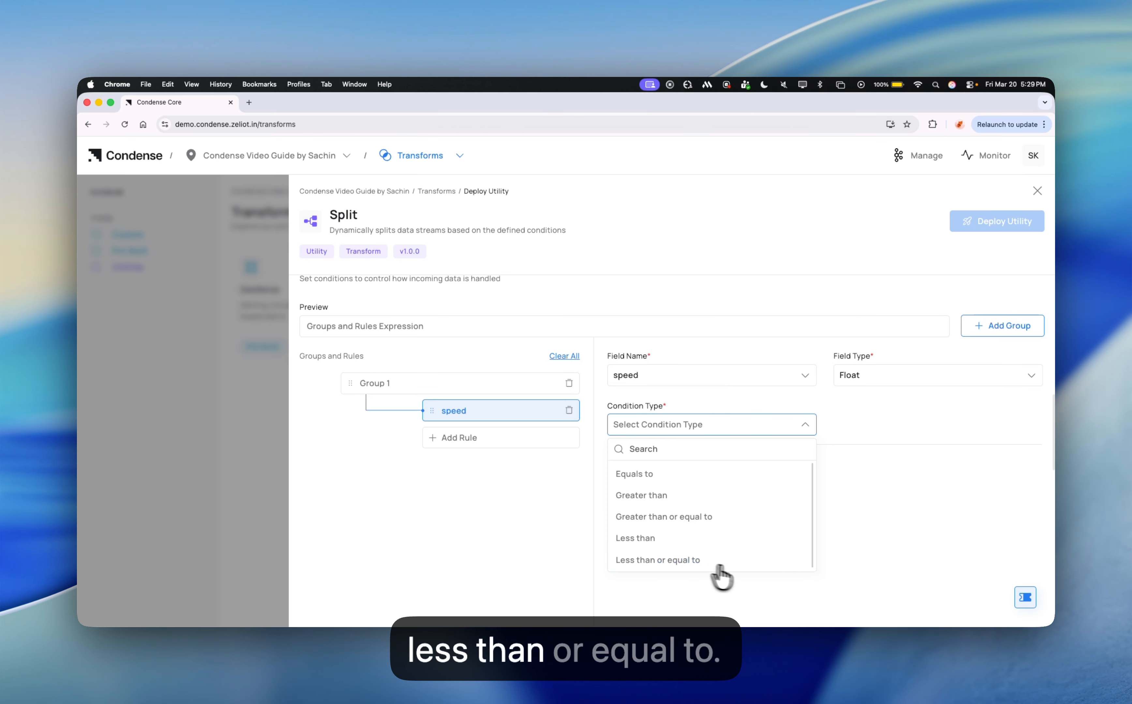
left_click(865, 554)
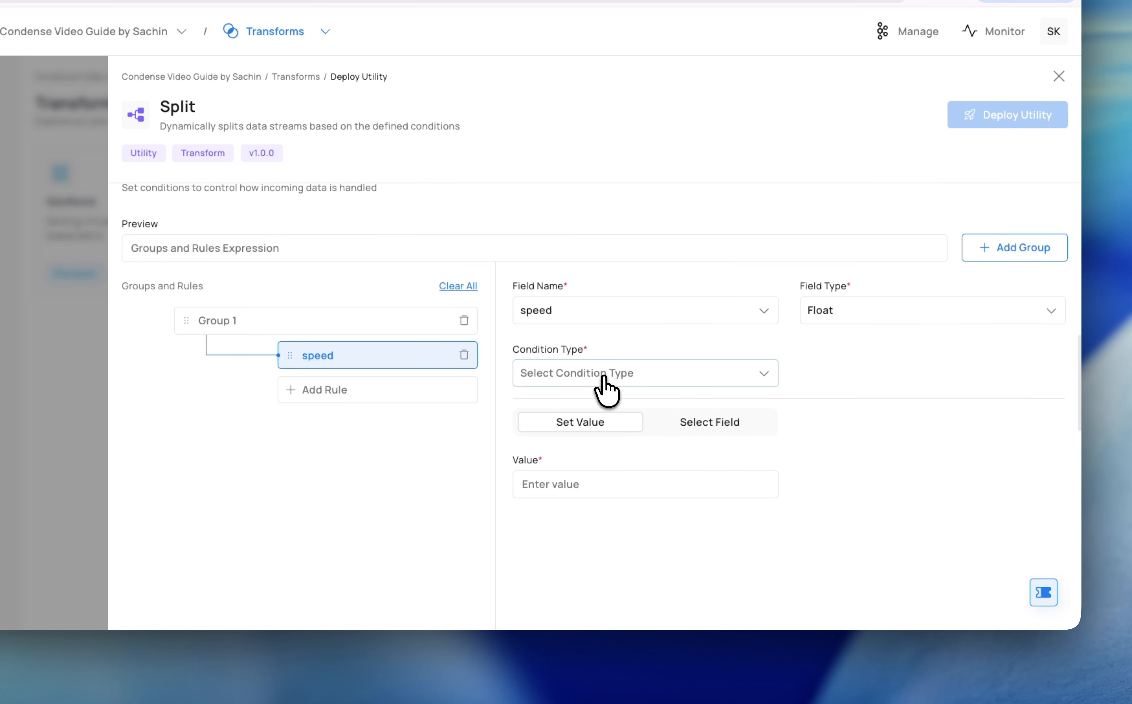
left_click(601, 379)
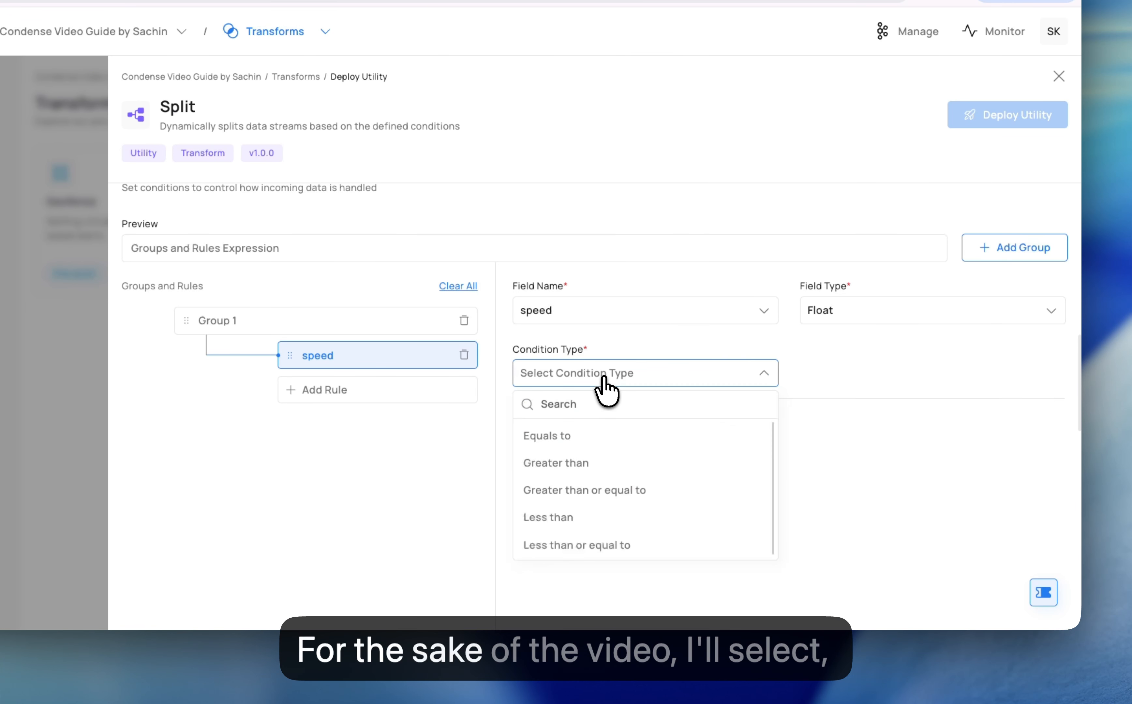
left_click(573, 440)
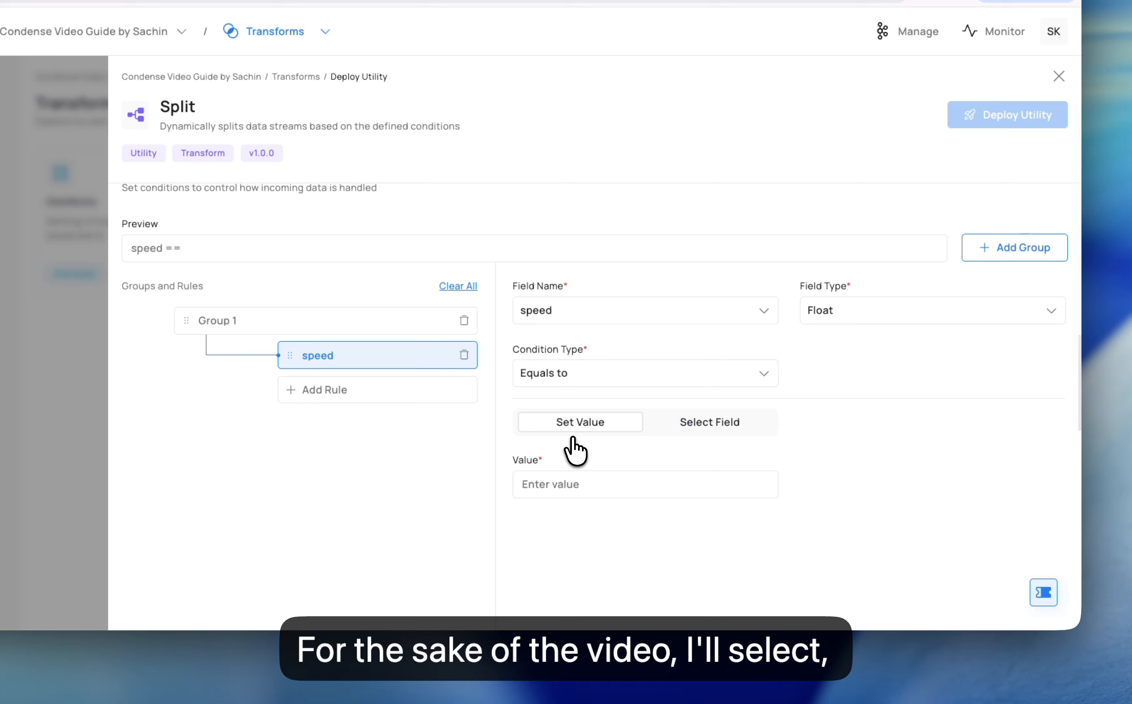
left_click(572, 373)
left_click(572, 463)
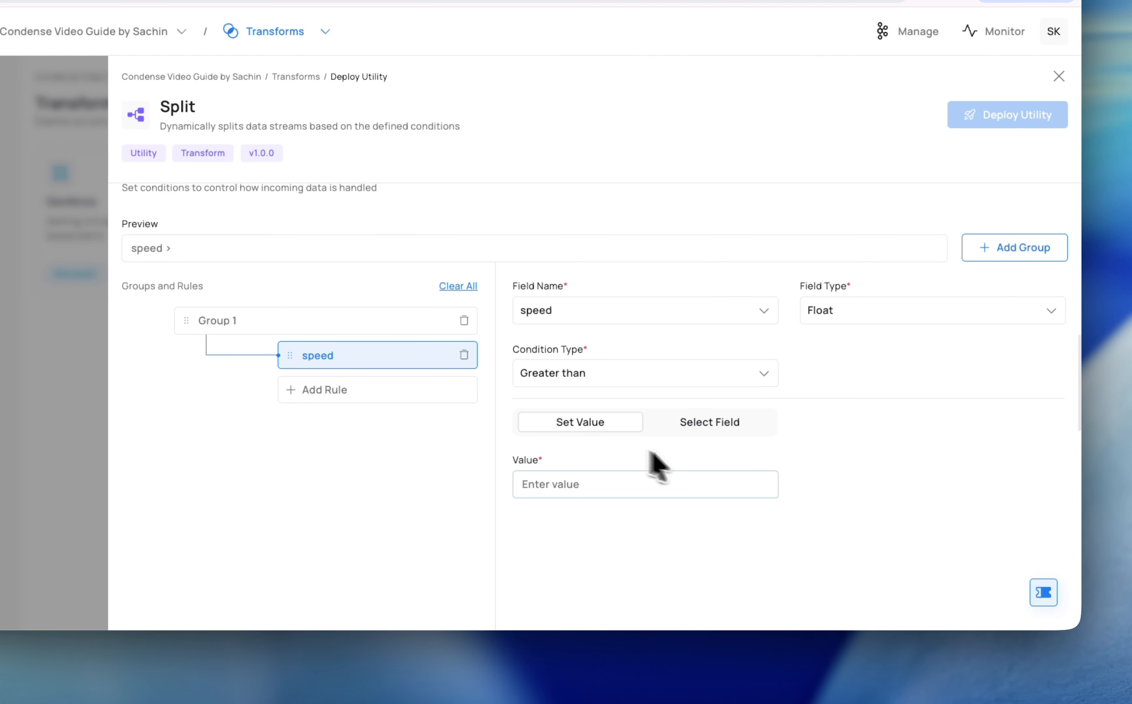
Step: Check the speed value in the stream3 JSON preview and set the speed rule's value to 100.00
scroll(720, 485, "up", 15)
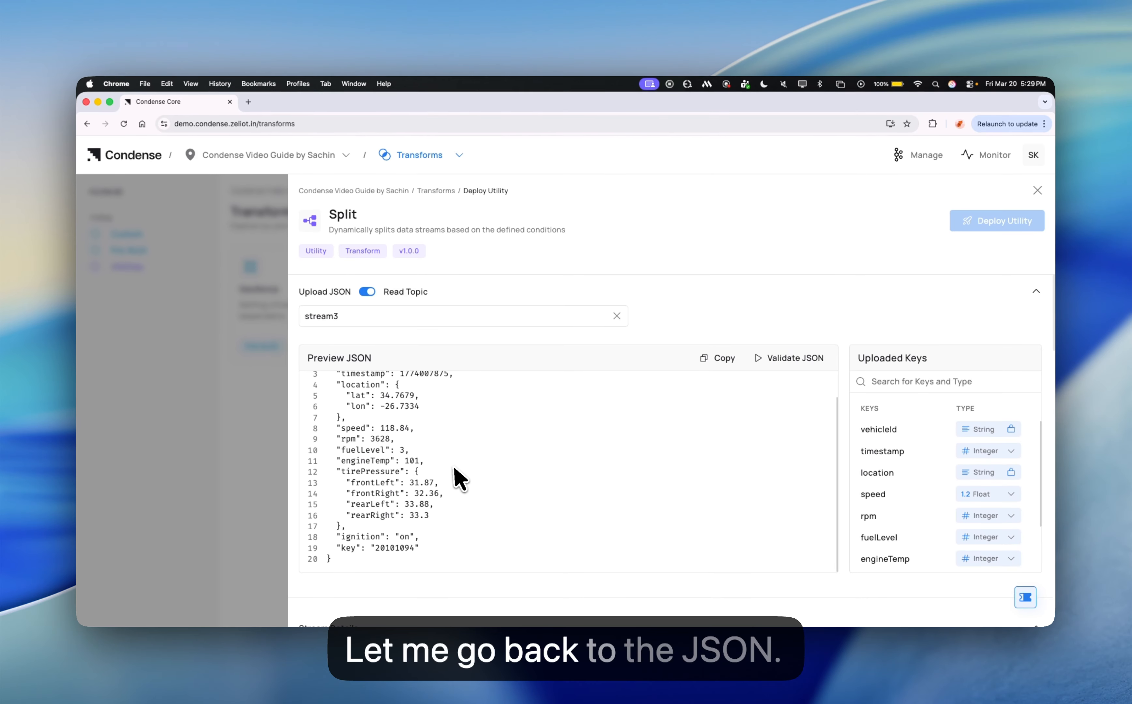
scroll(411, 463, "up", 2)
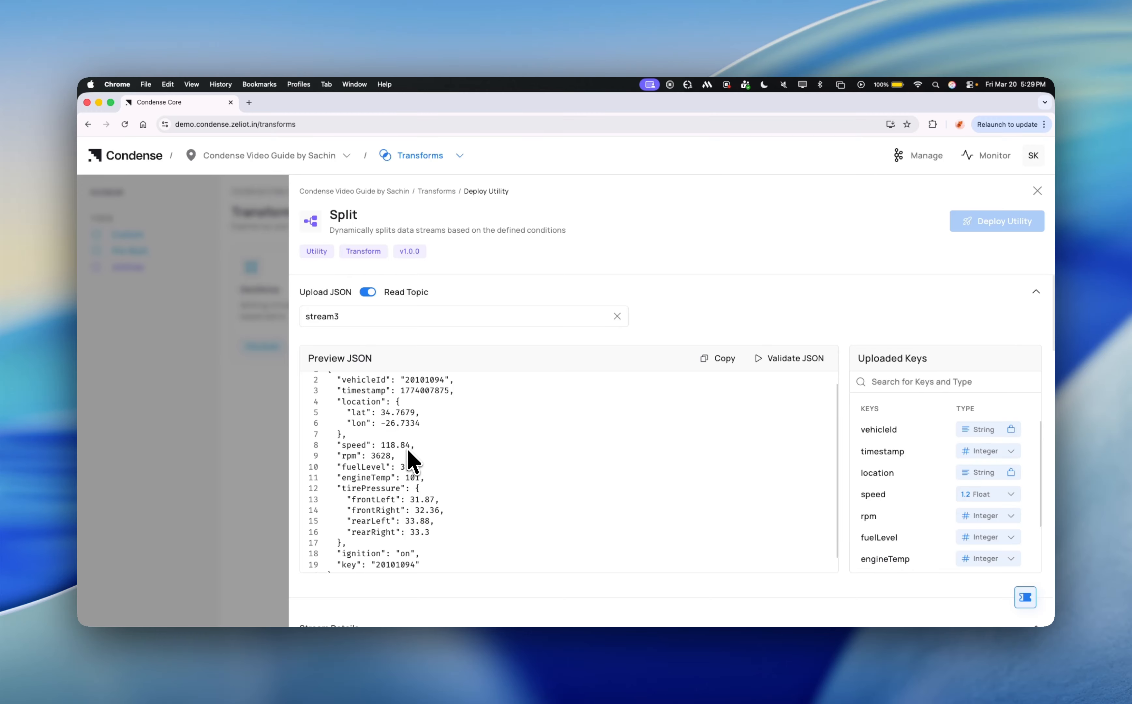
scroll(411, 463, "down", 15)
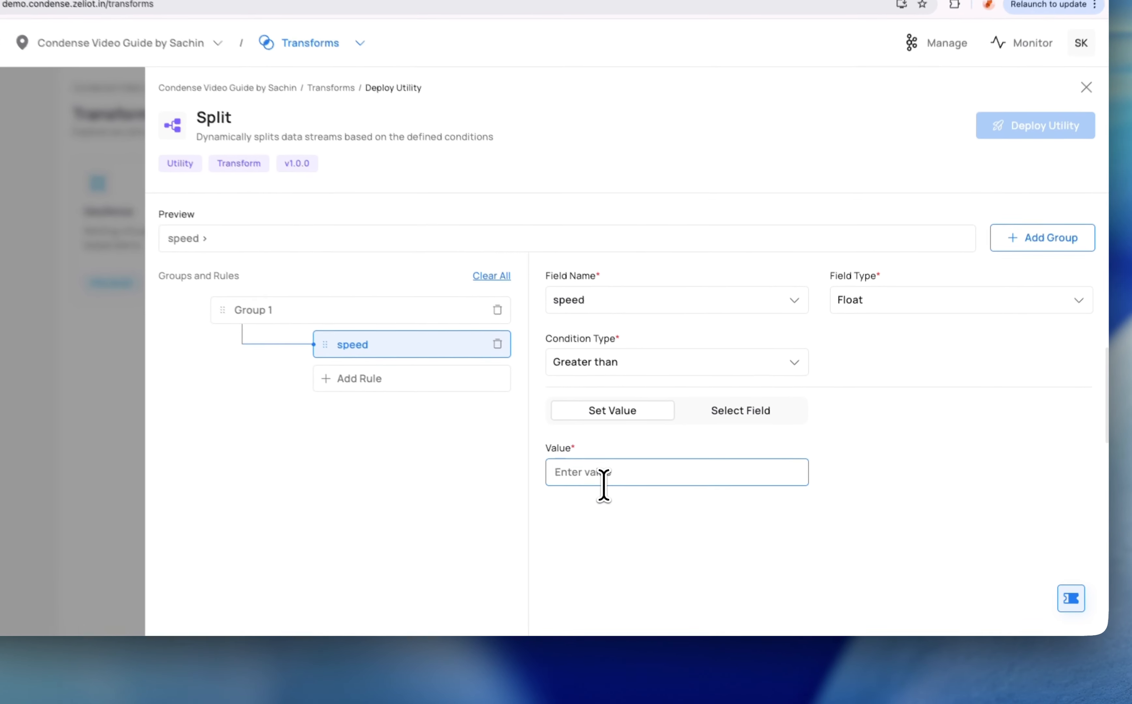
type("100.00")
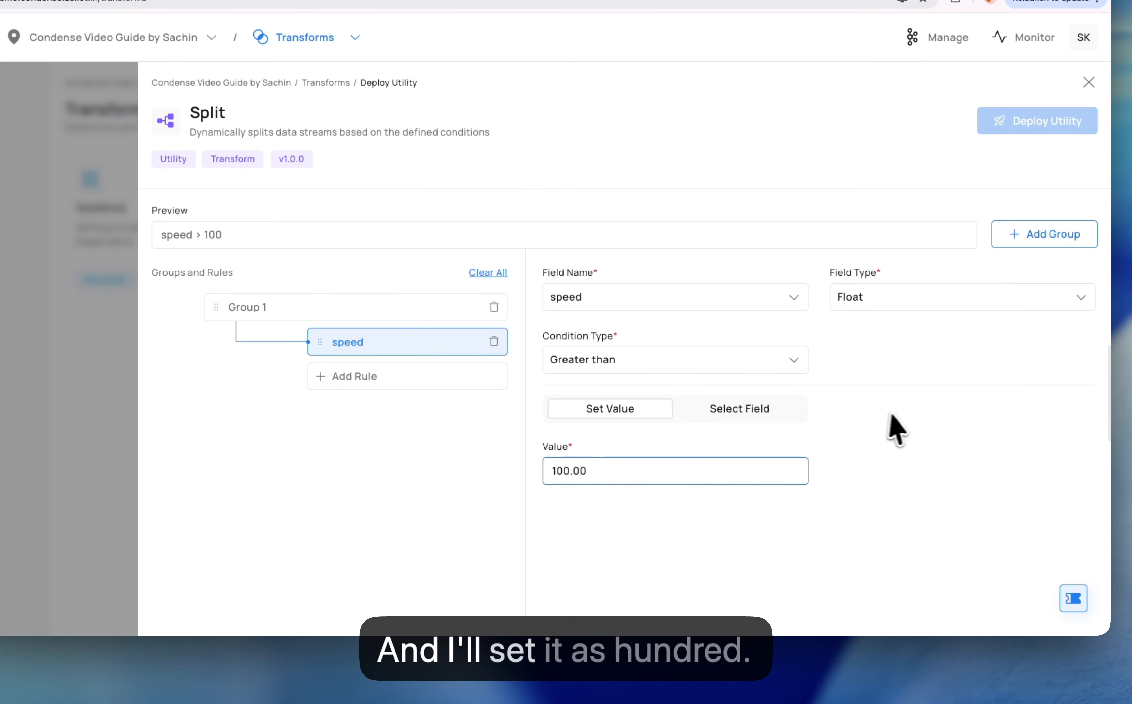
scroll(453, 417, "down", 1)
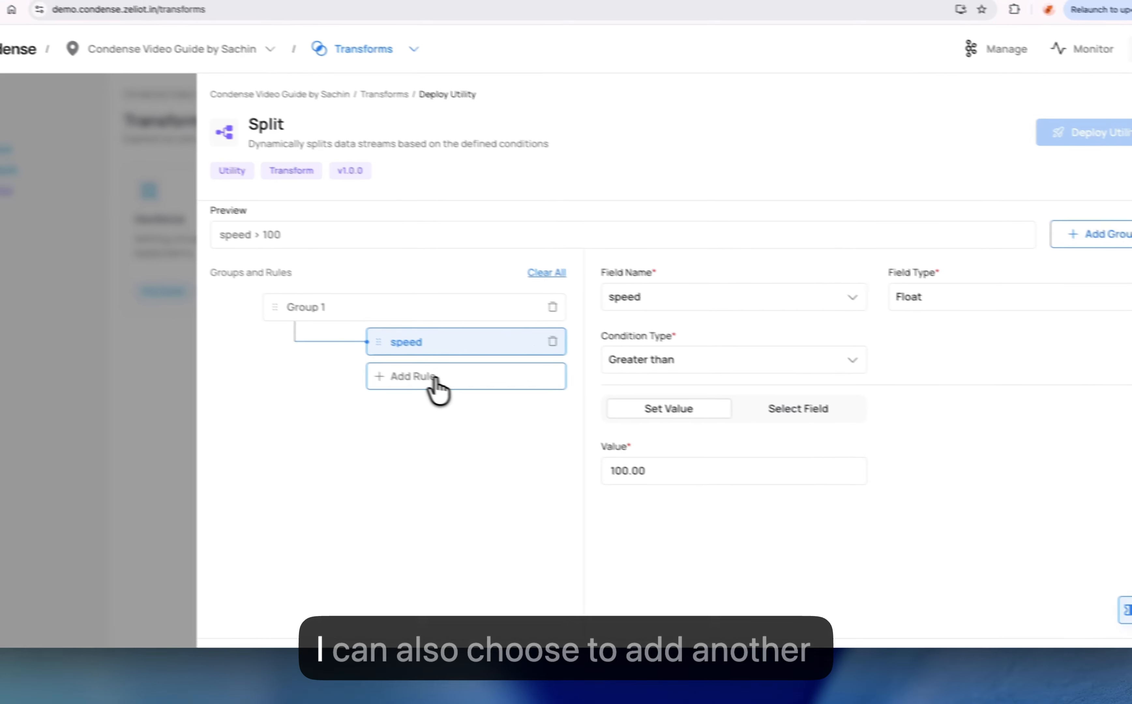
left_click(434, 378)
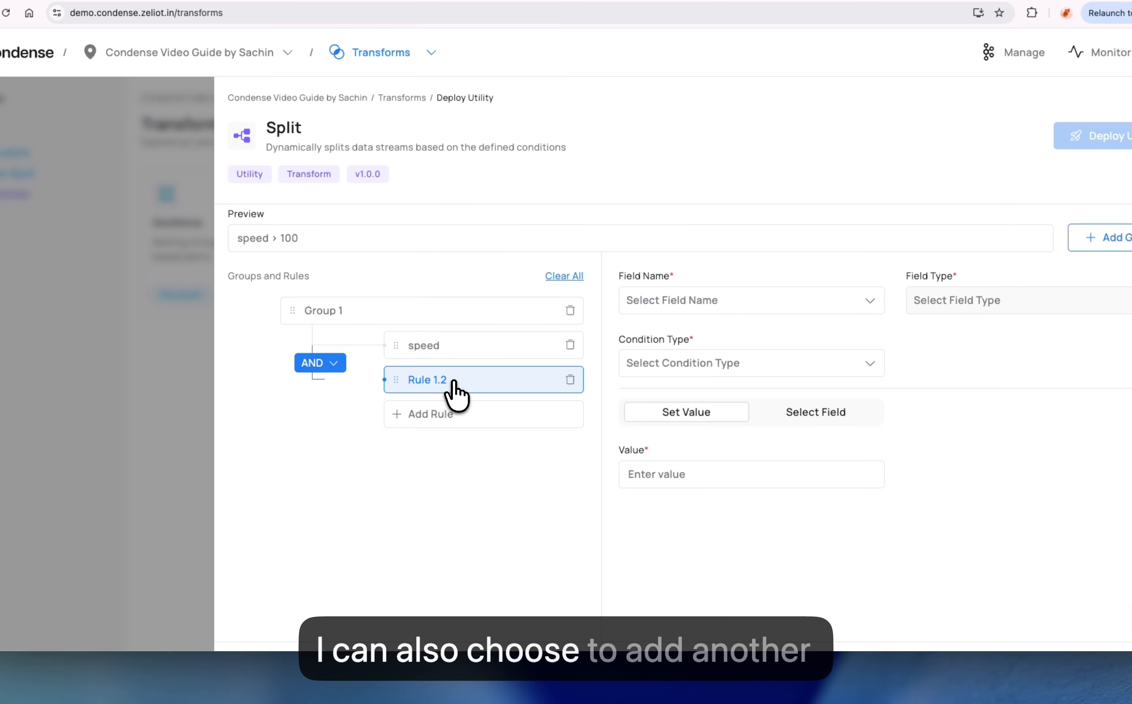
left_click(333, 365)
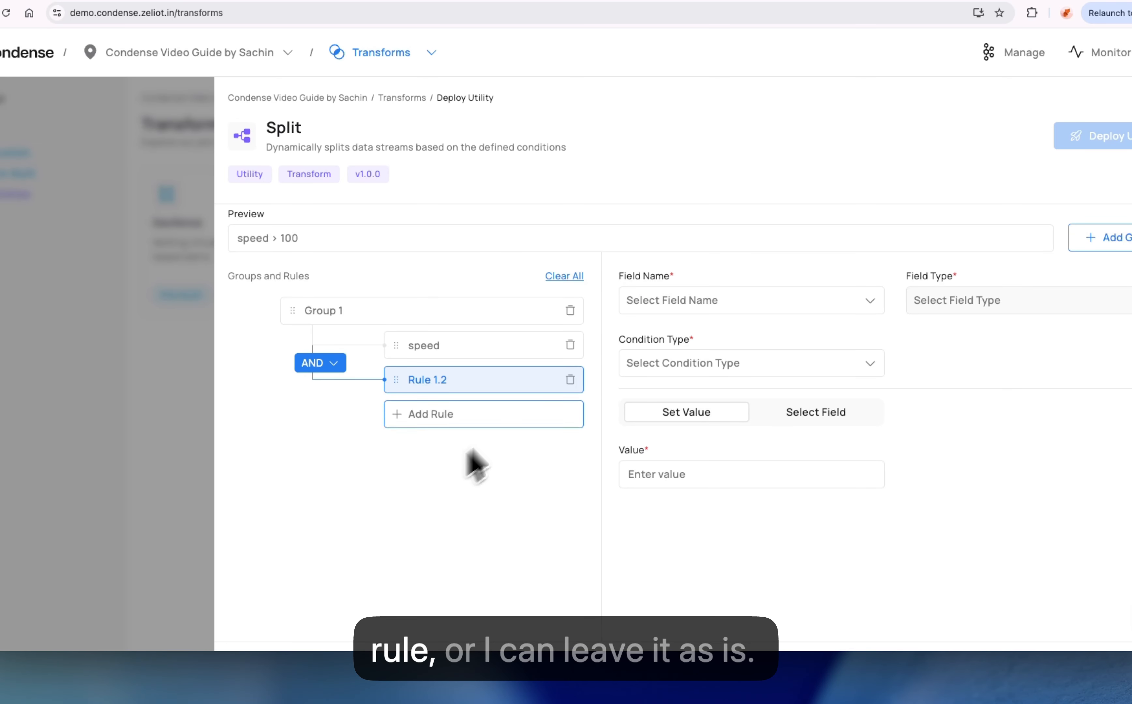
left_click(569, 381)
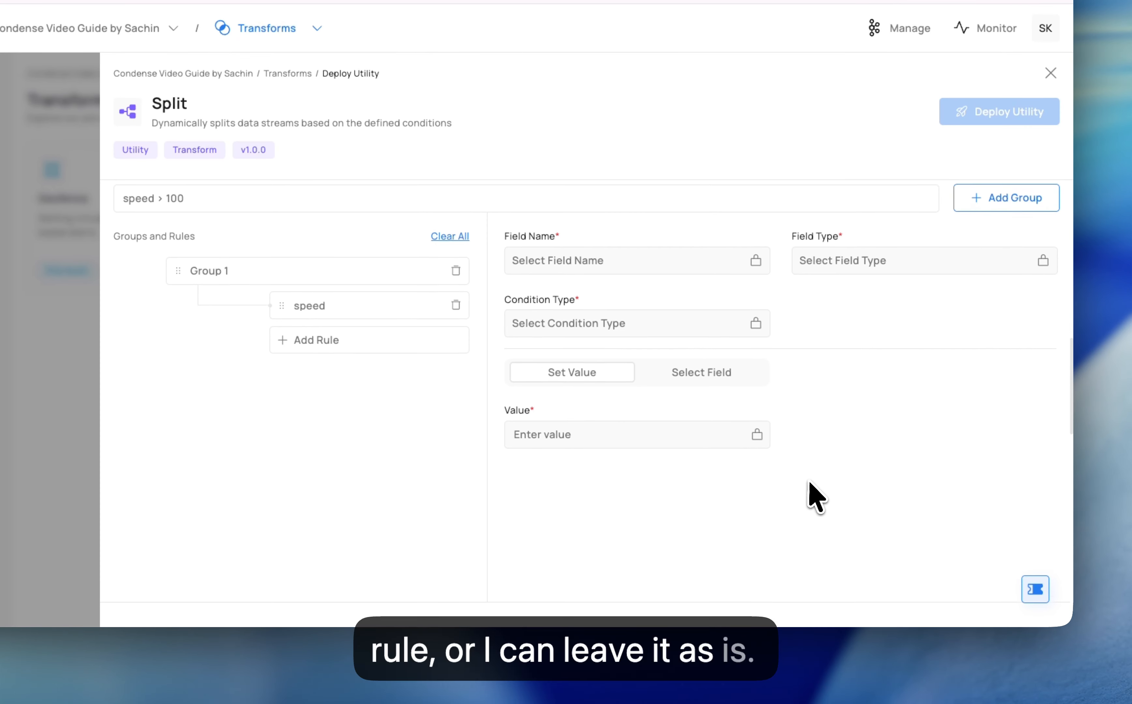
Step: Enter {"Output":"Yes"} as the primary custom JSON, validate it and check the primary output preview
scroll(812, 499, "down", 3)
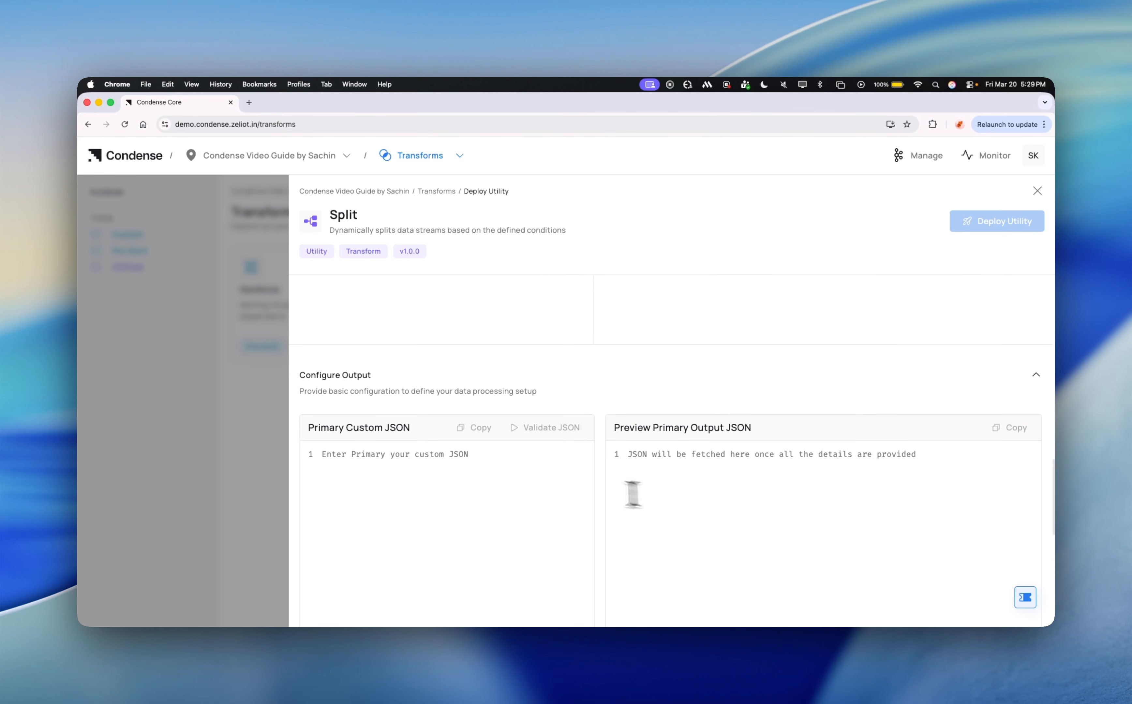
scroll(487, 469, "down", 1)
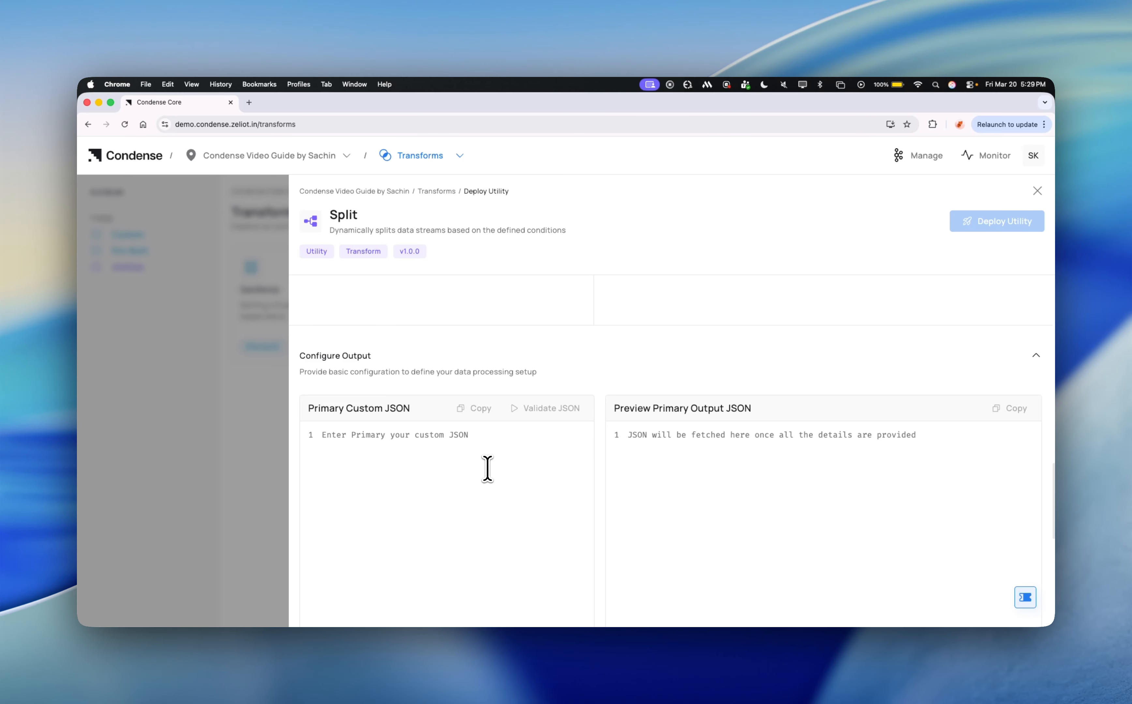
scroll(495, 561, "down", 1)
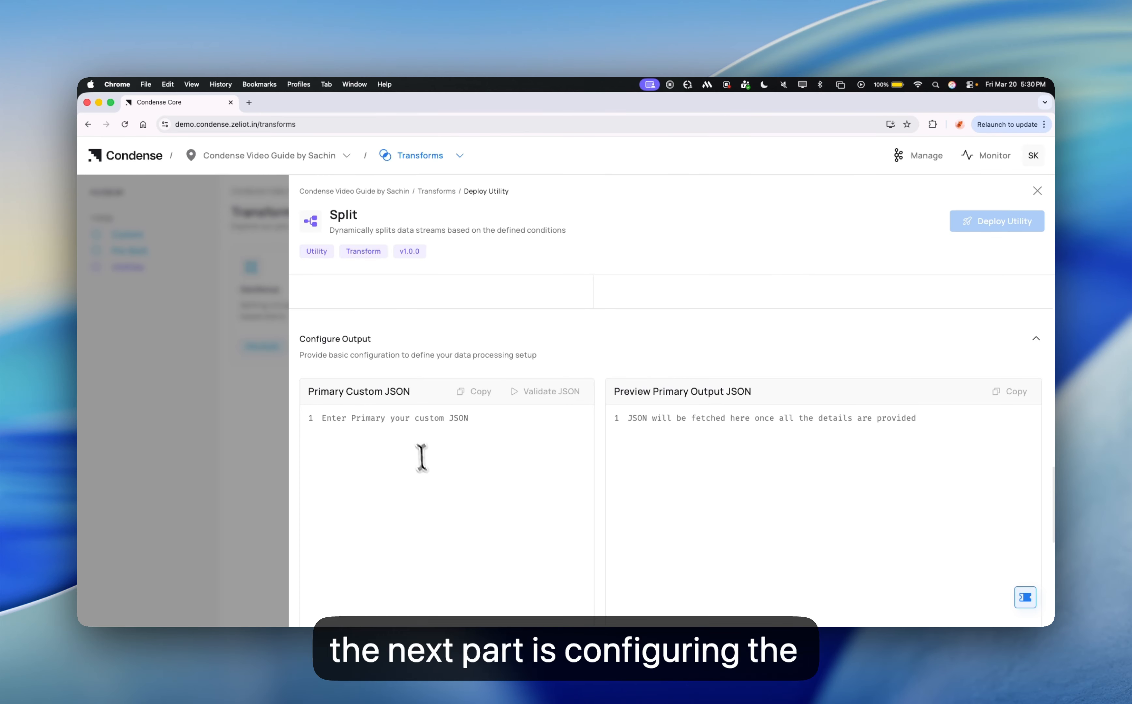
left_click(352, 419)
type("{")
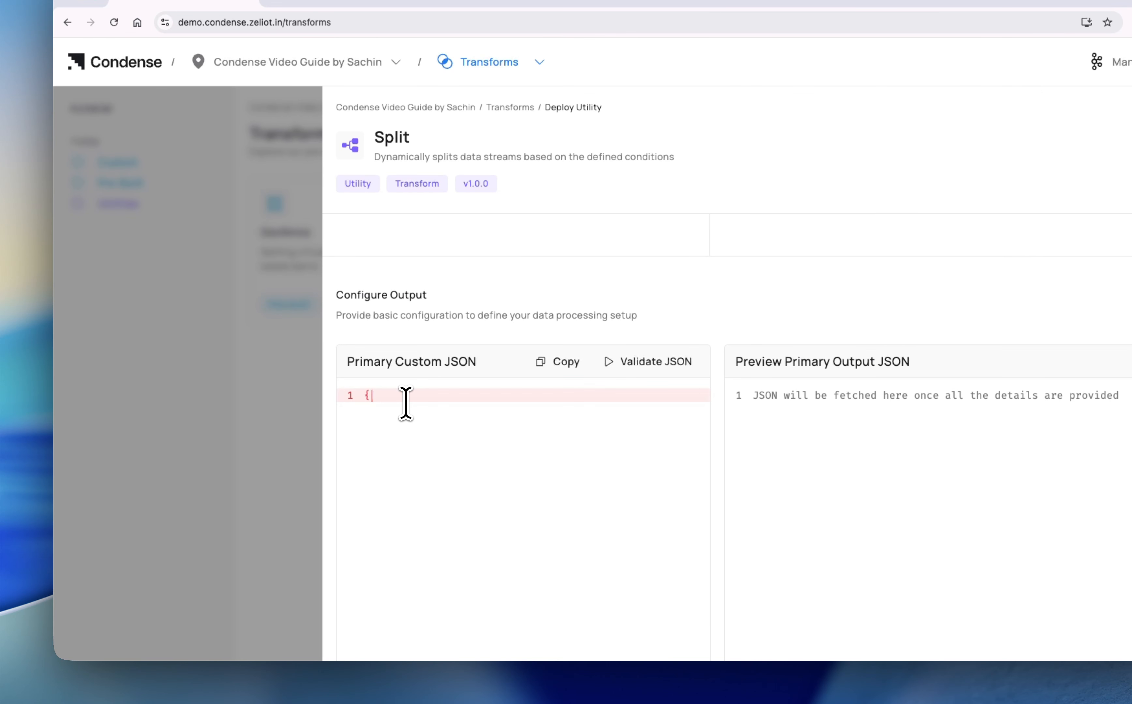
key("Return")
type("\"Output\":\"Yes")
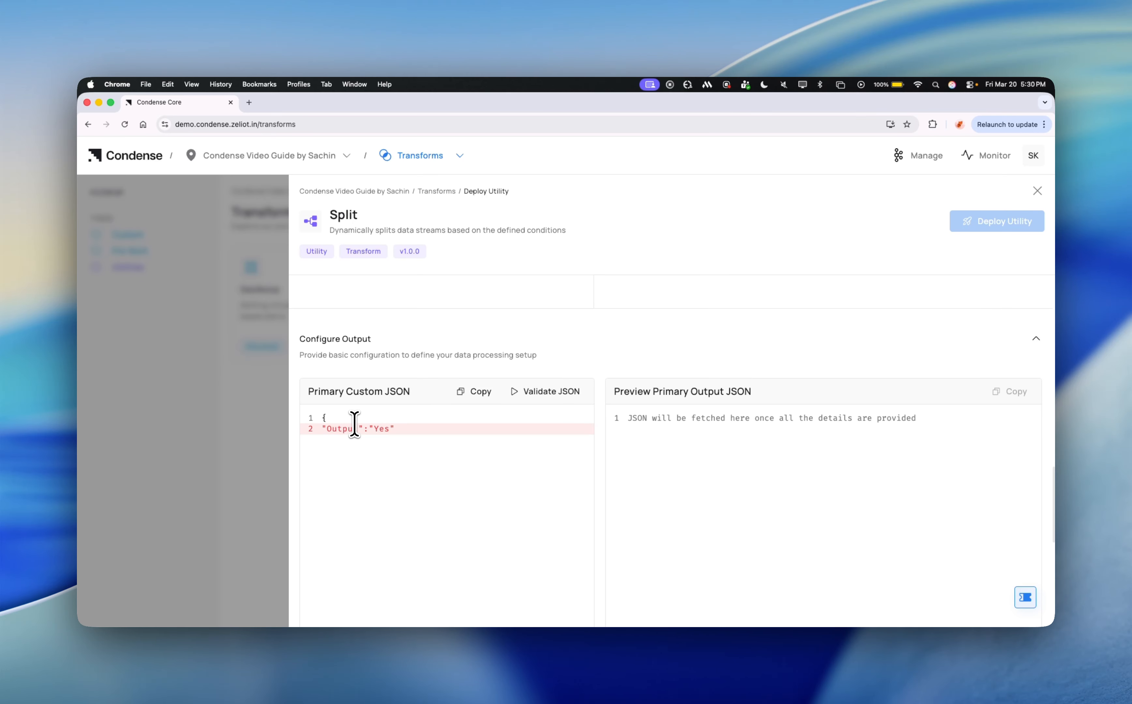
key("Return")
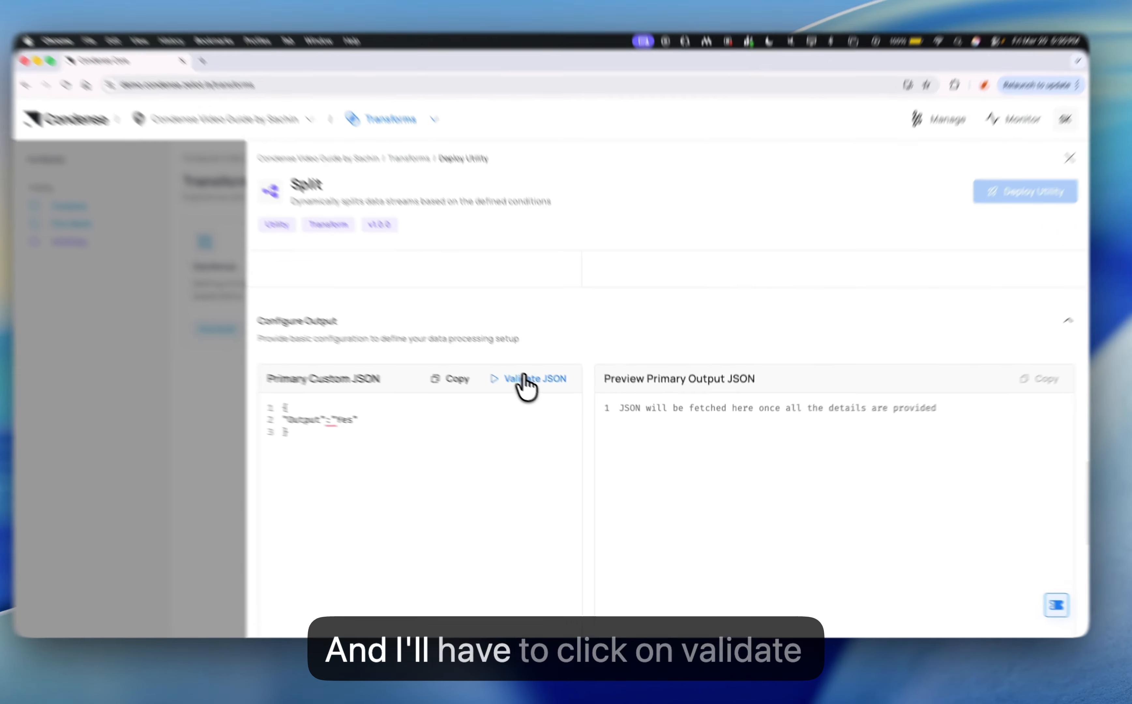
left_click(542, 392)
scroll(737, 481, "down", 5)
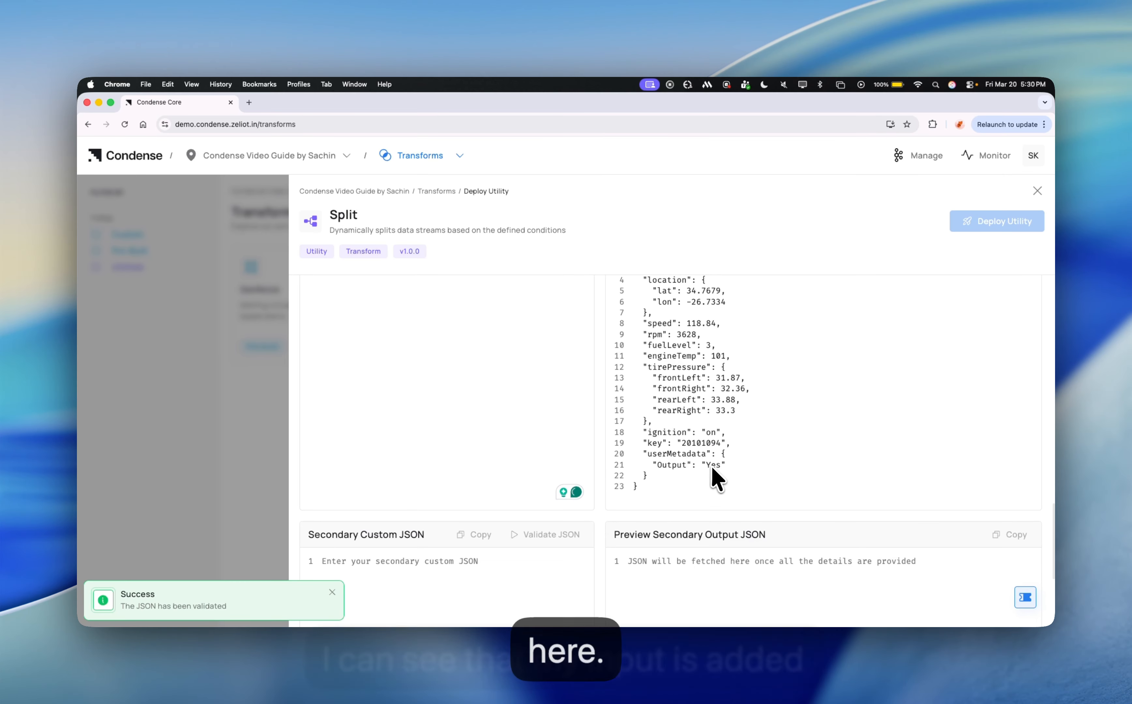
Step: Copy the primary custom JSON into the secondary custom JSON, change its Output value to "No" and validate it
scroll(586, 476, "up", 3)
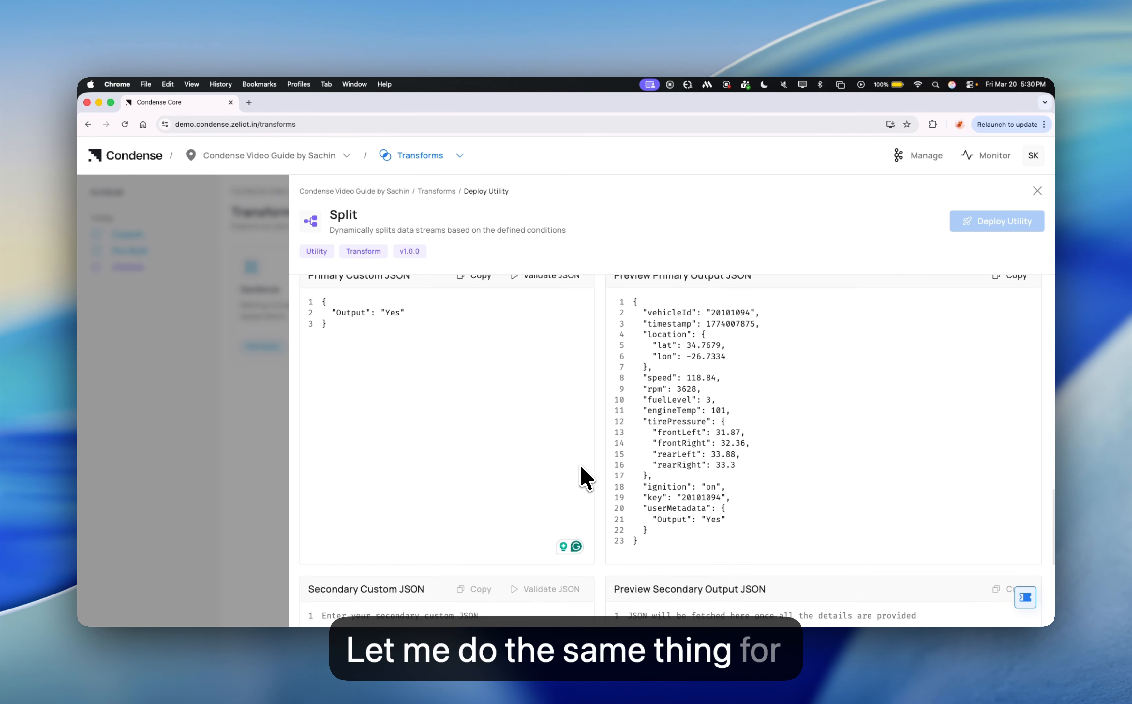
scroll(583, 475, "down", 4)
scroll(438, 457, "up", 4)
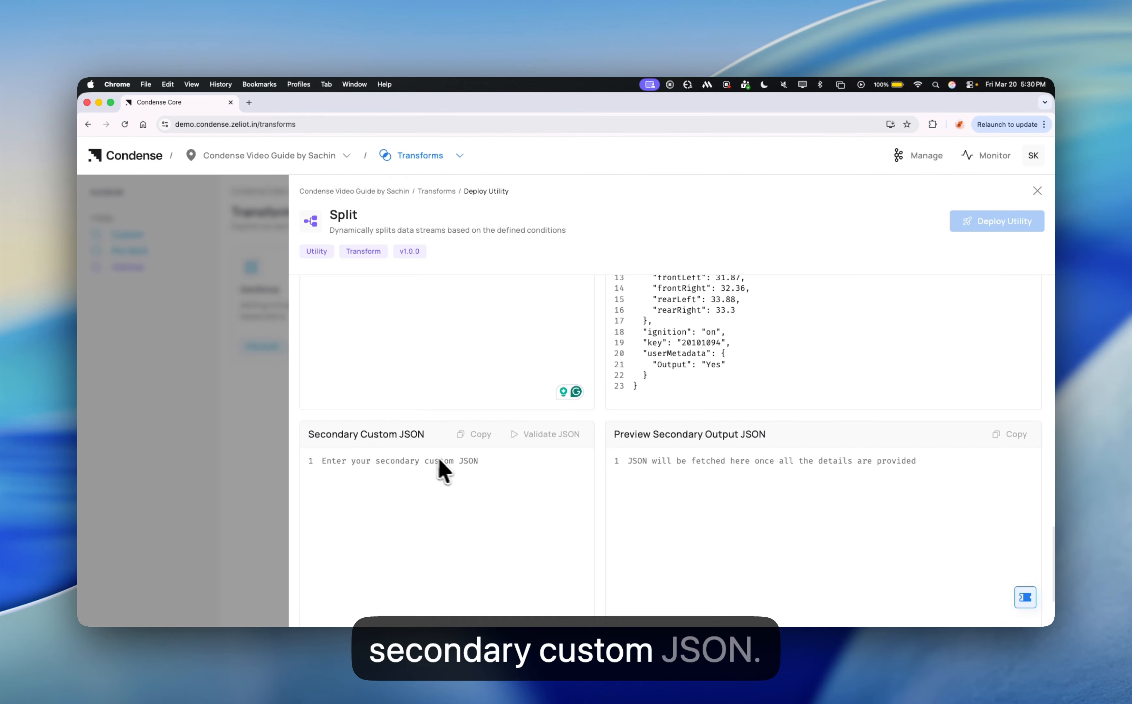
scroll(455, 445, "down", 7)
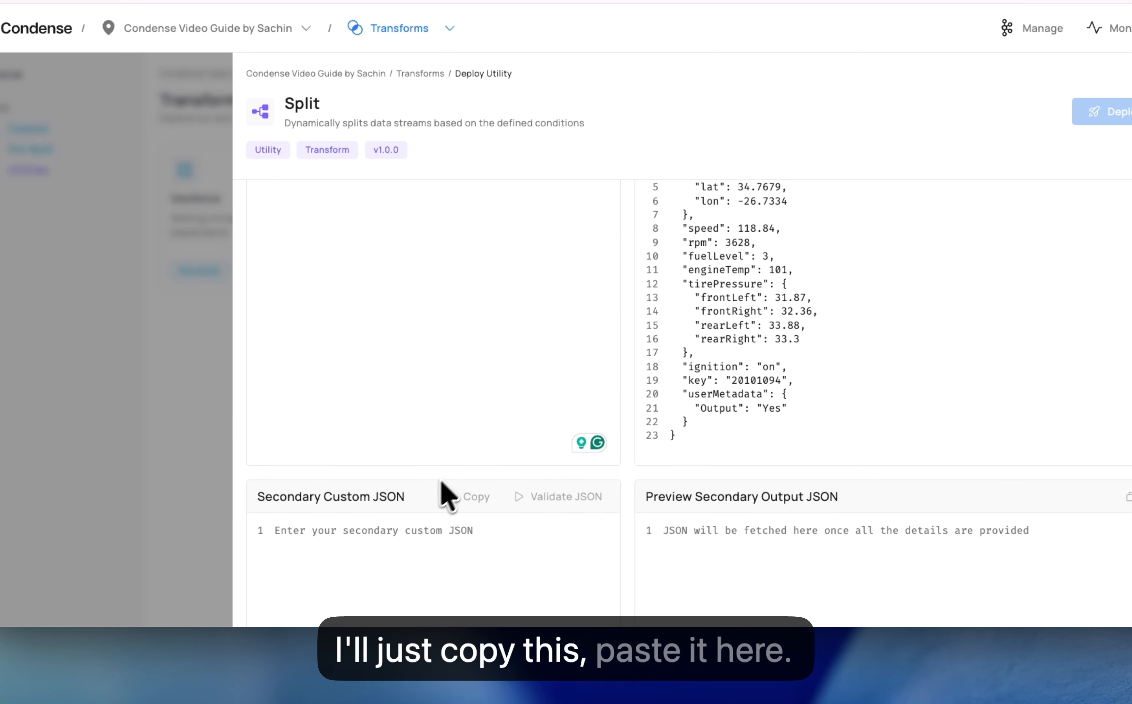
scroll(393, 519, "down", 1)
double_click(364, 505)
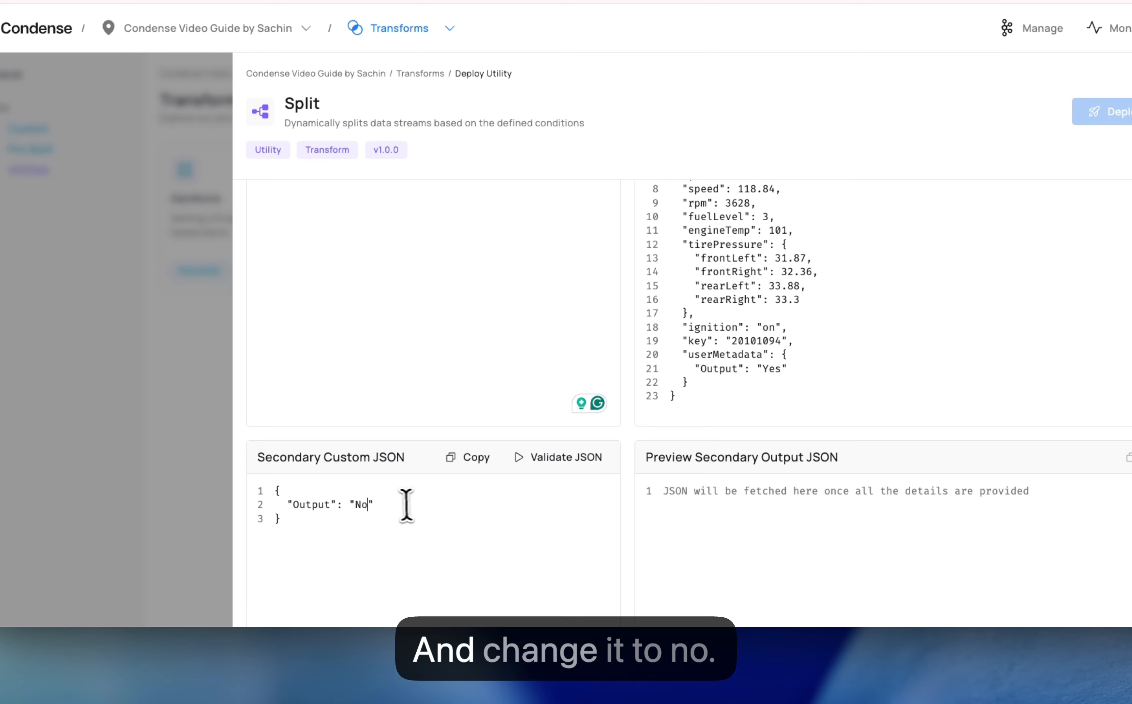
left_click(573, 460)
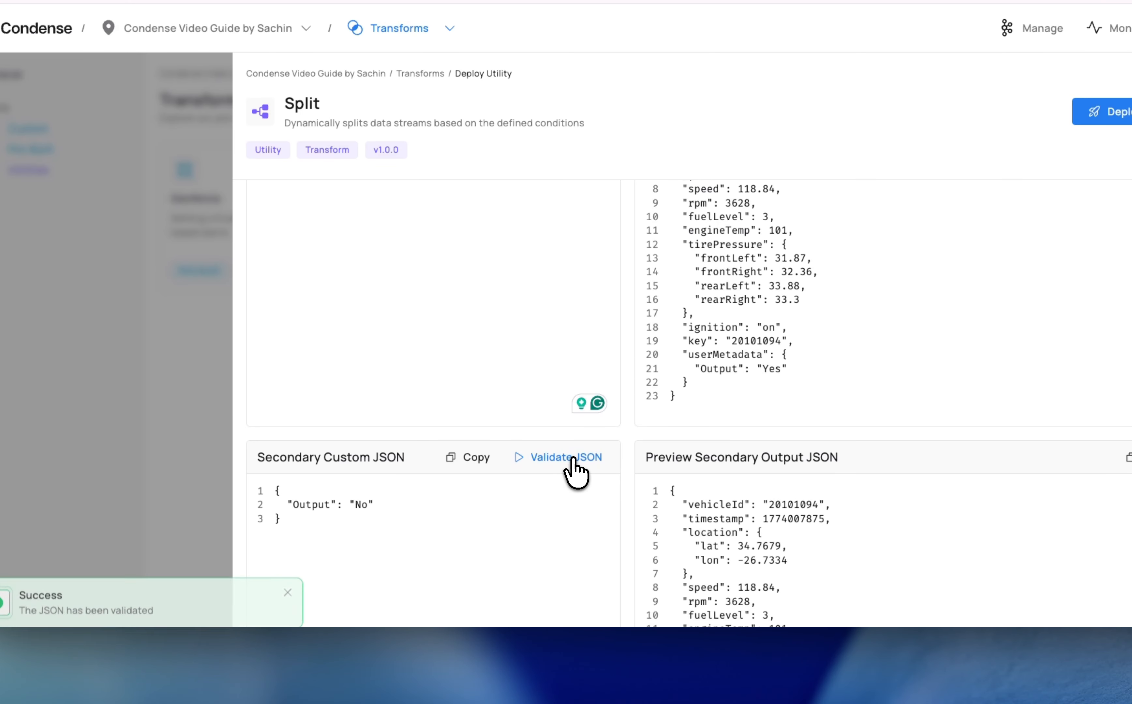
scroll(576, 478, "down", 5)
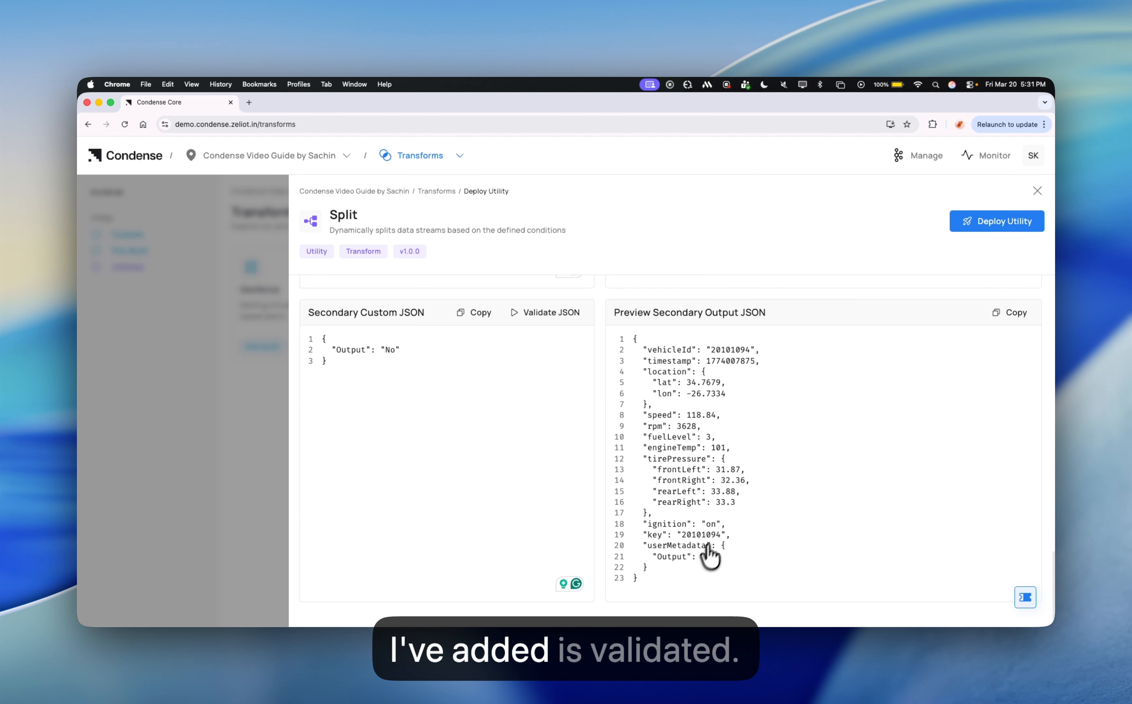
Step: Review the build rules and output configuration, and deploy the Split utility
scroll(783, 408, "up", 15)
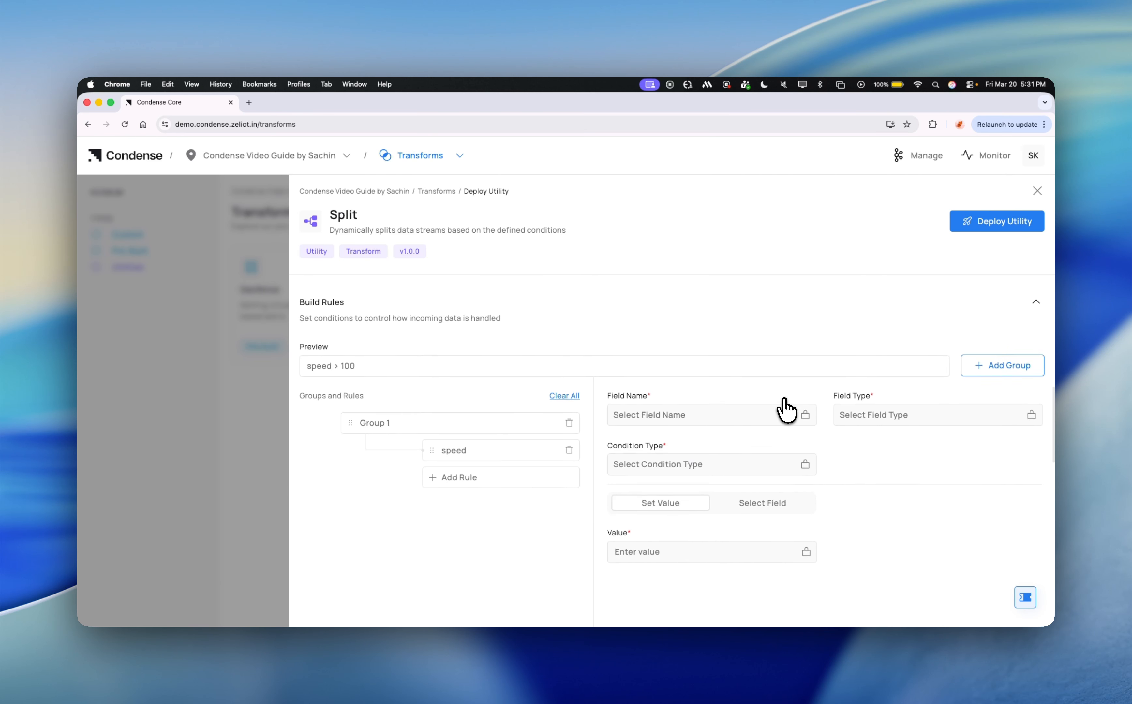
scroll(785, 400, "down", 15)
scroll(785, 410, "up", 12)
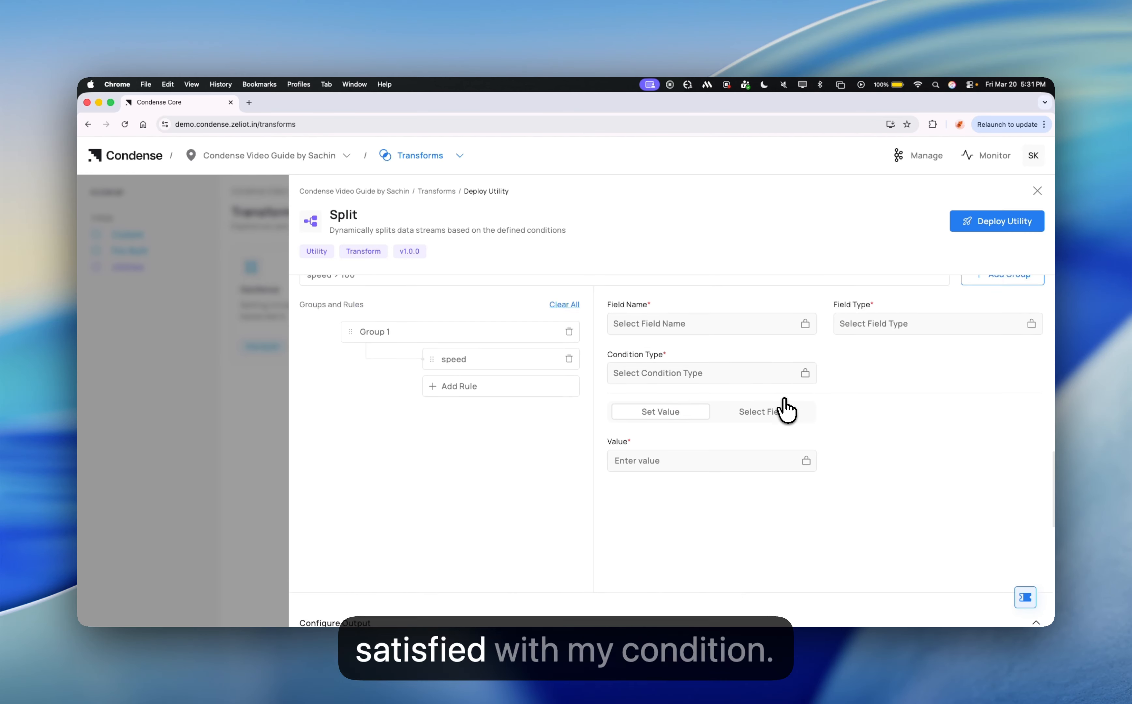
scroll(698, 428, "up", 2)
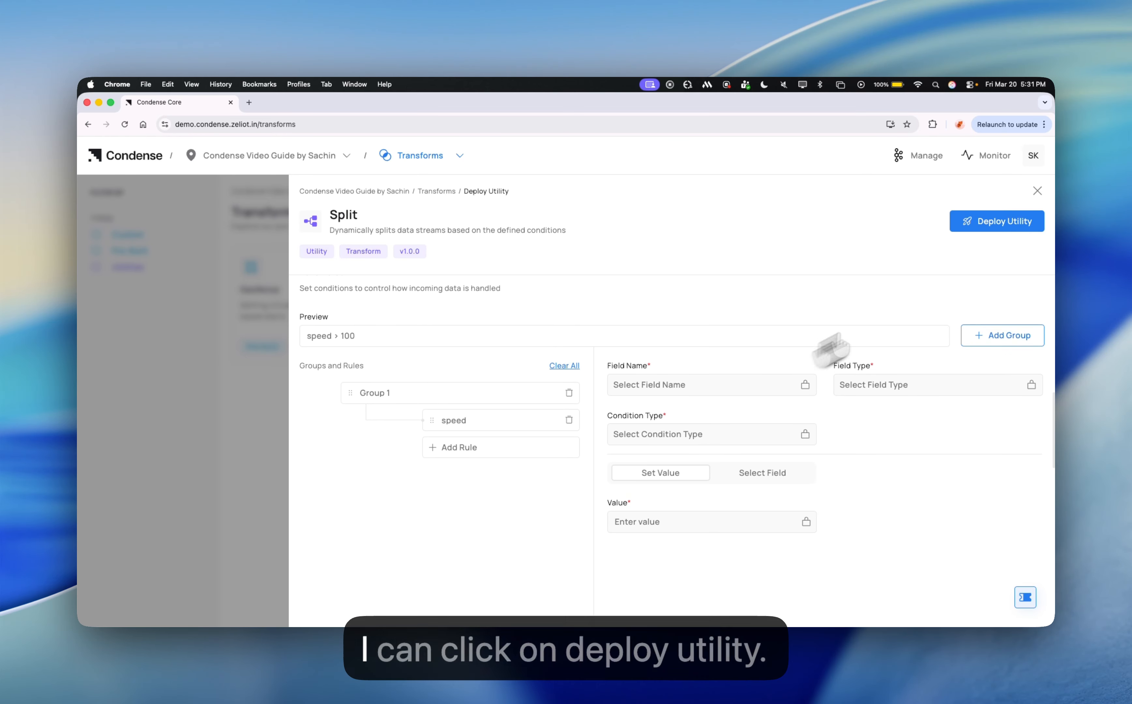
left_click(993, 222)
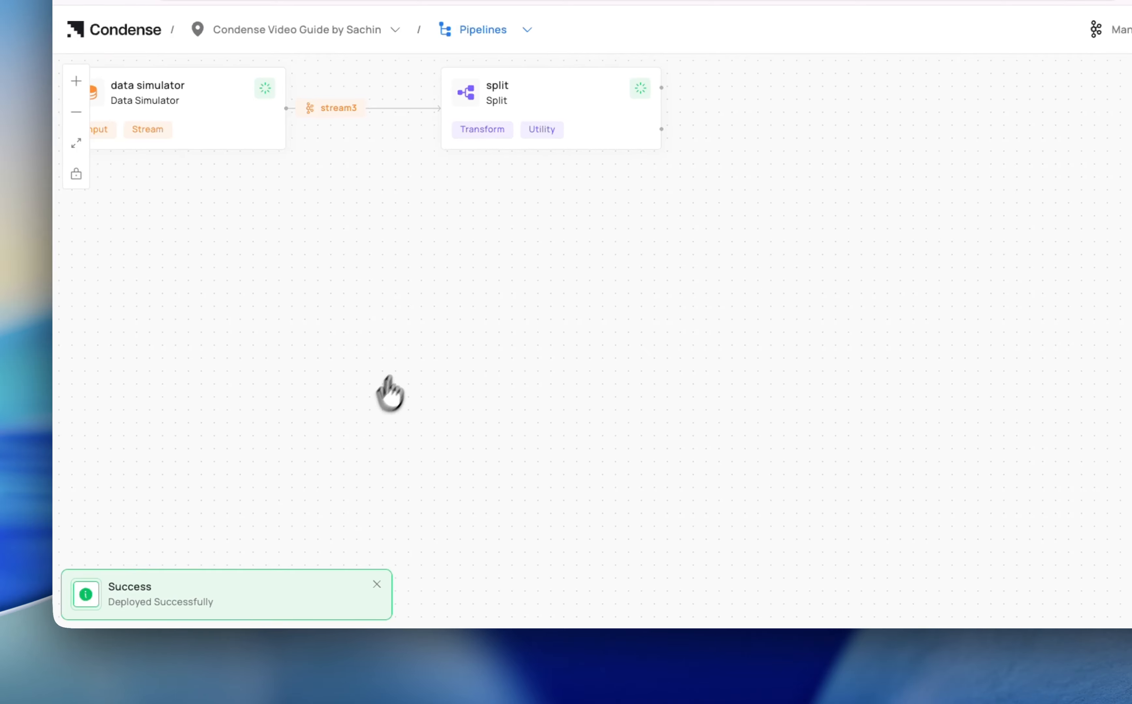
Step: Open the deployed split utility from the pipeline canvas and start its log preview
left_click_drag(387, 391, 739, 462)
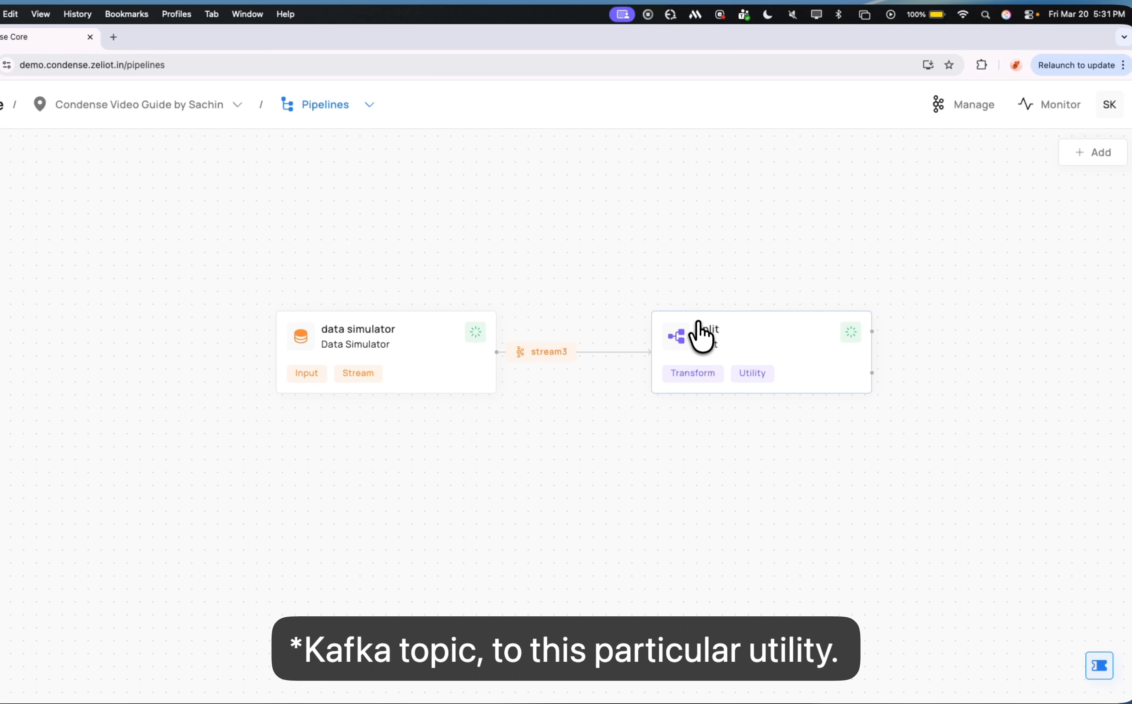
left_click(794, 352)
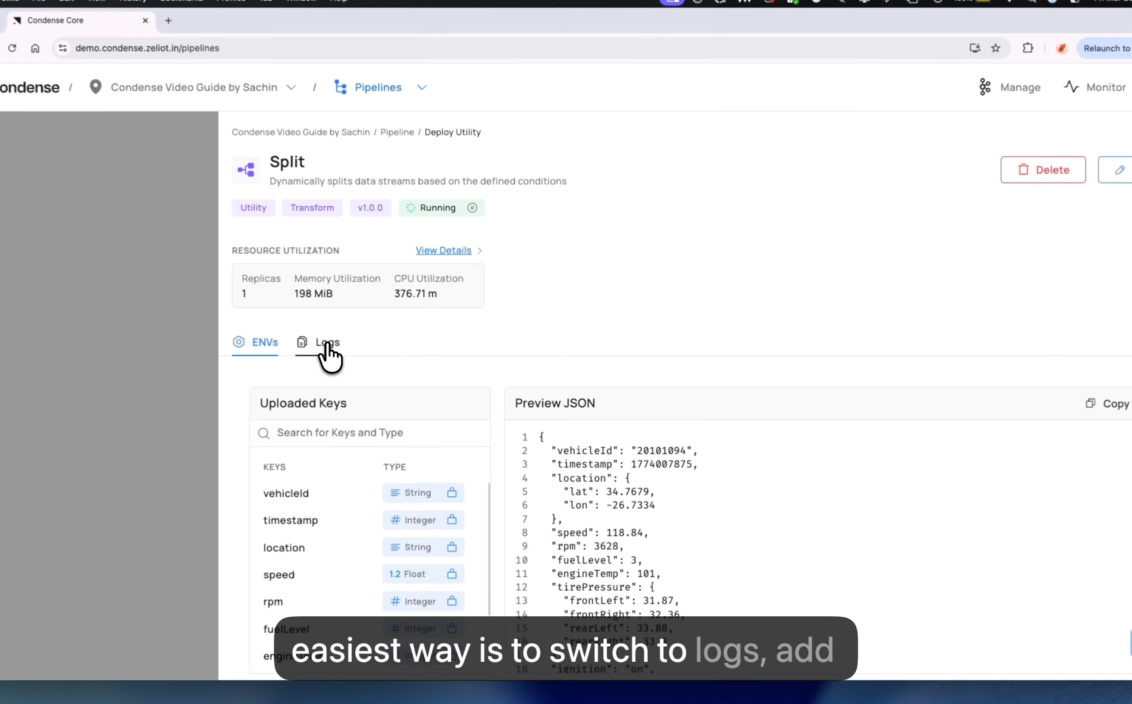
left_click(374, 359)
left_click(870, 371)
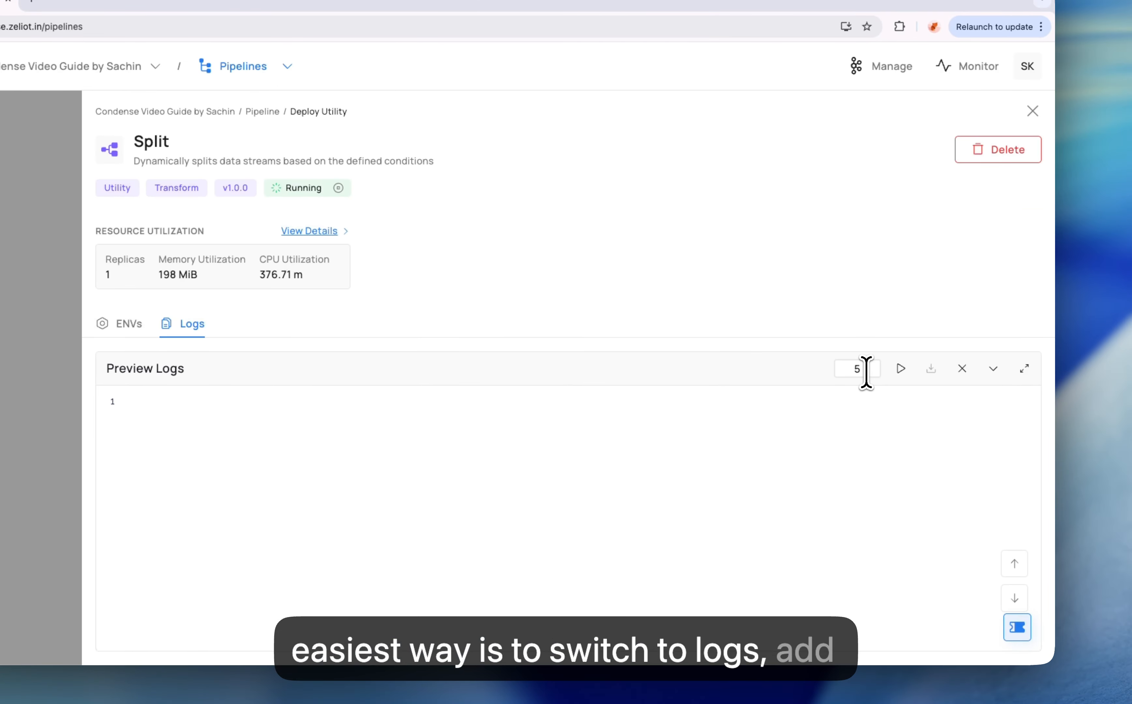
left_click(900, 368)
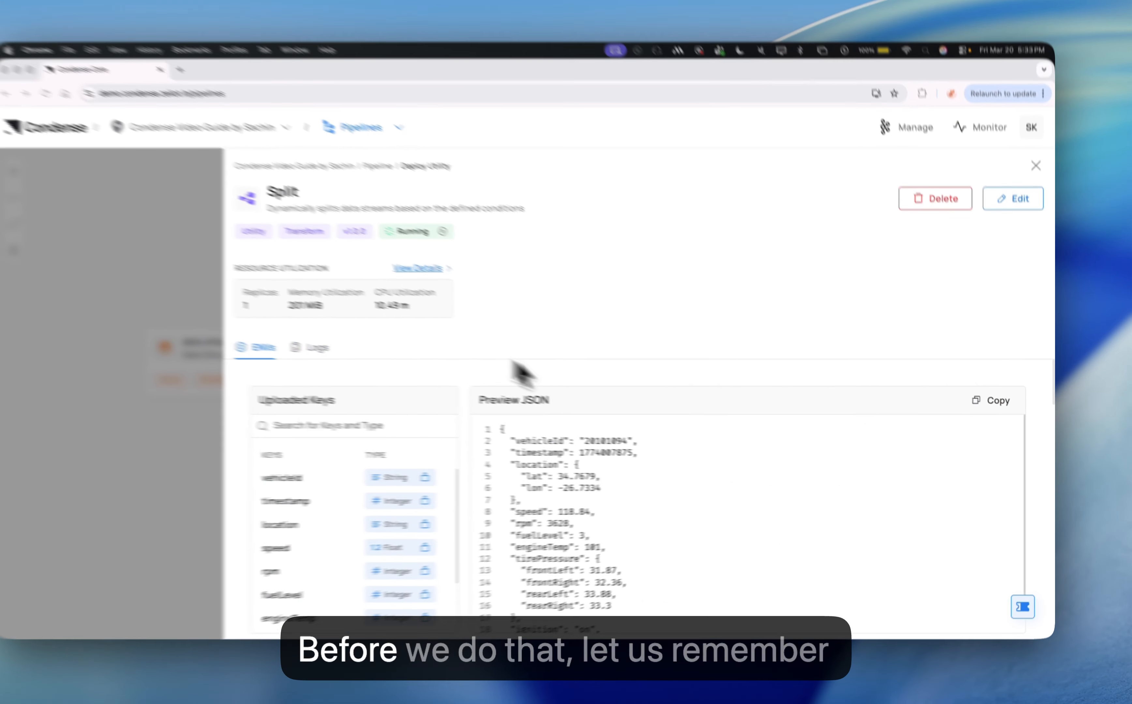
Step: Review the deployed utility's secondary output topic and speed rule, and preview its logs with the count set to 50
scroll(512, 394, "down", 5)
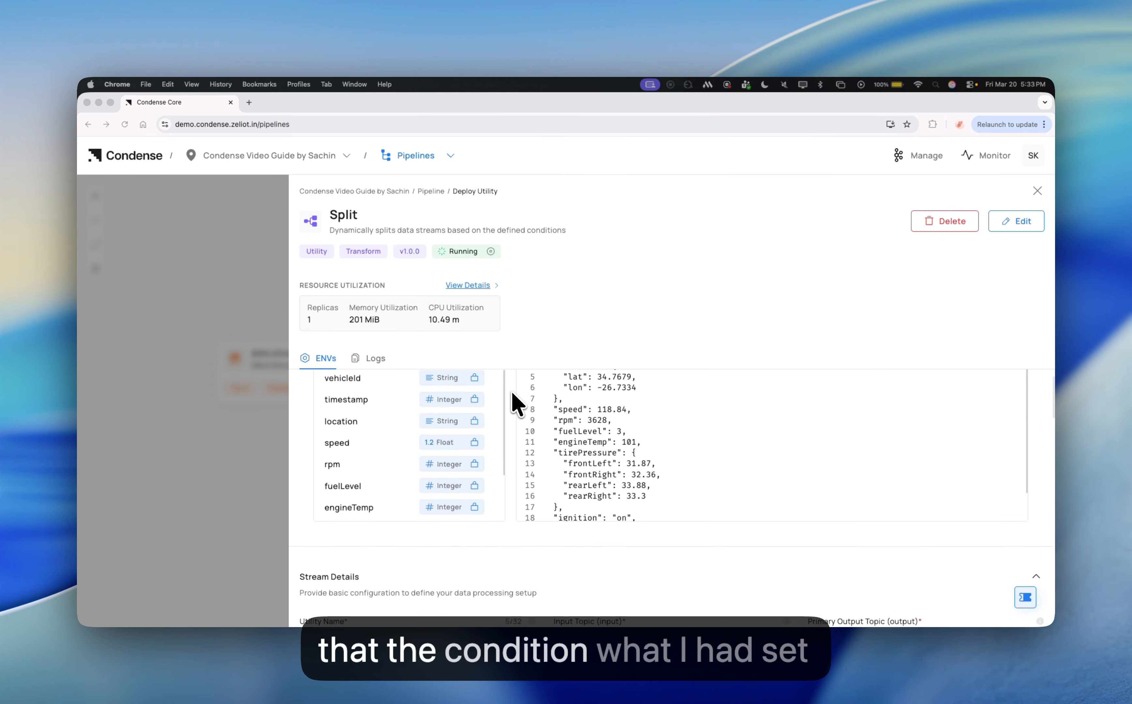
scroll(517, 401, "down", 4)
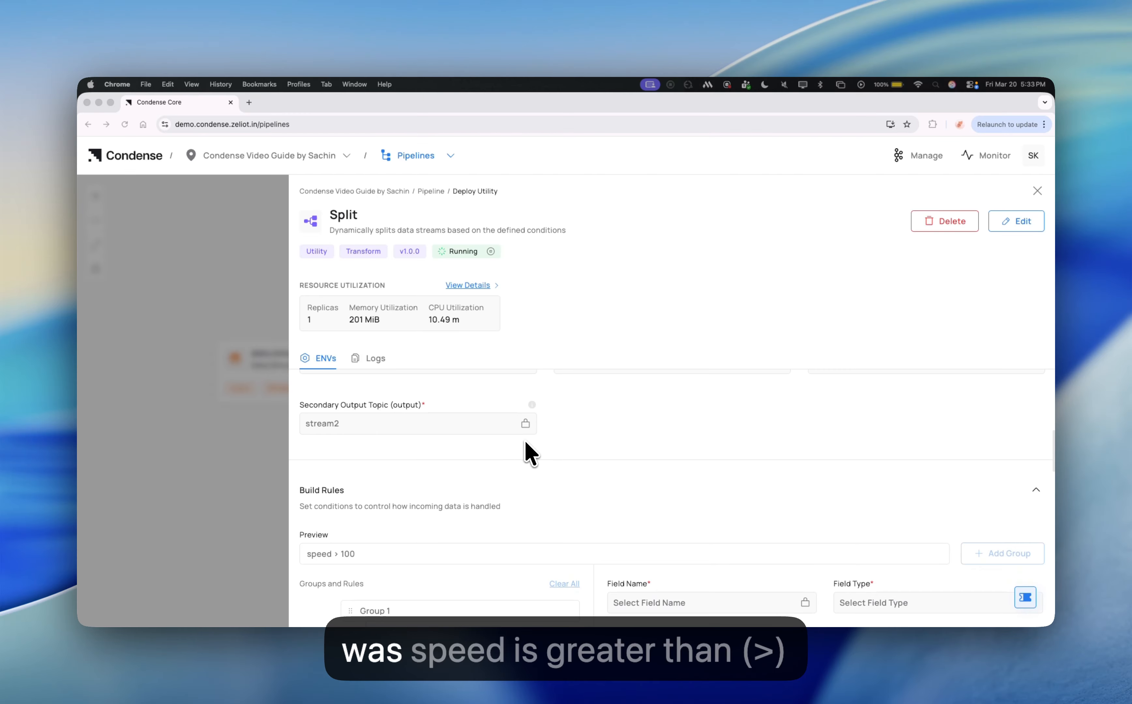
scroll(366, 566, "down", 1)
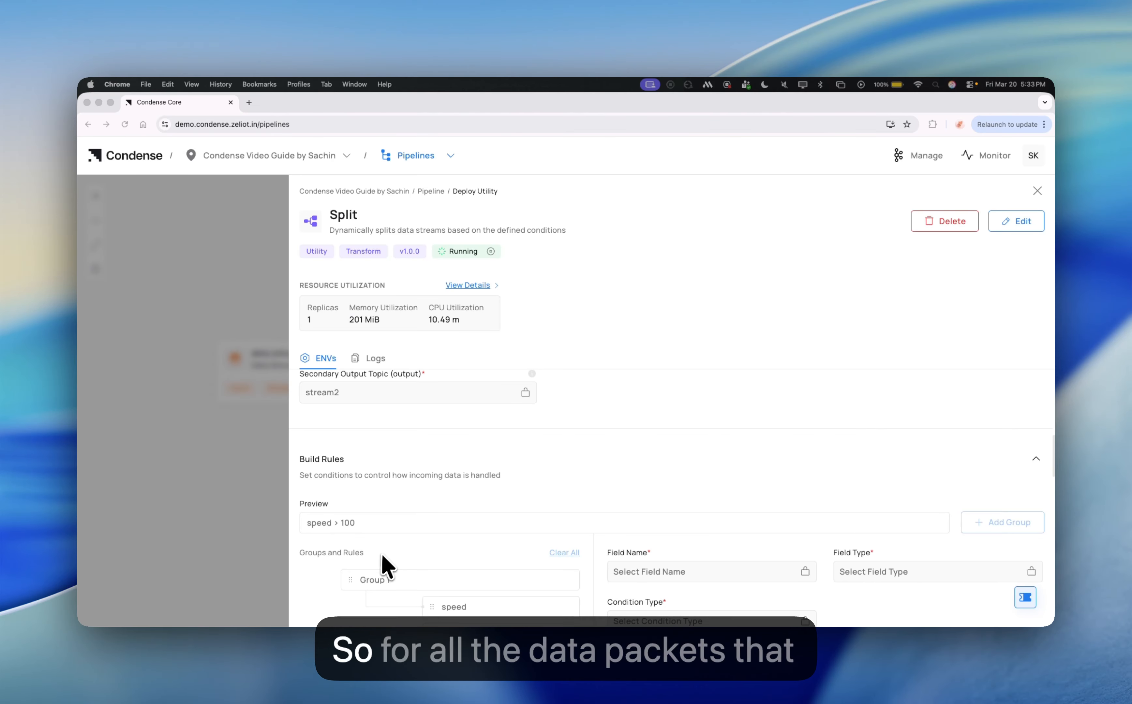
scroll(385, 552, "down", 2)
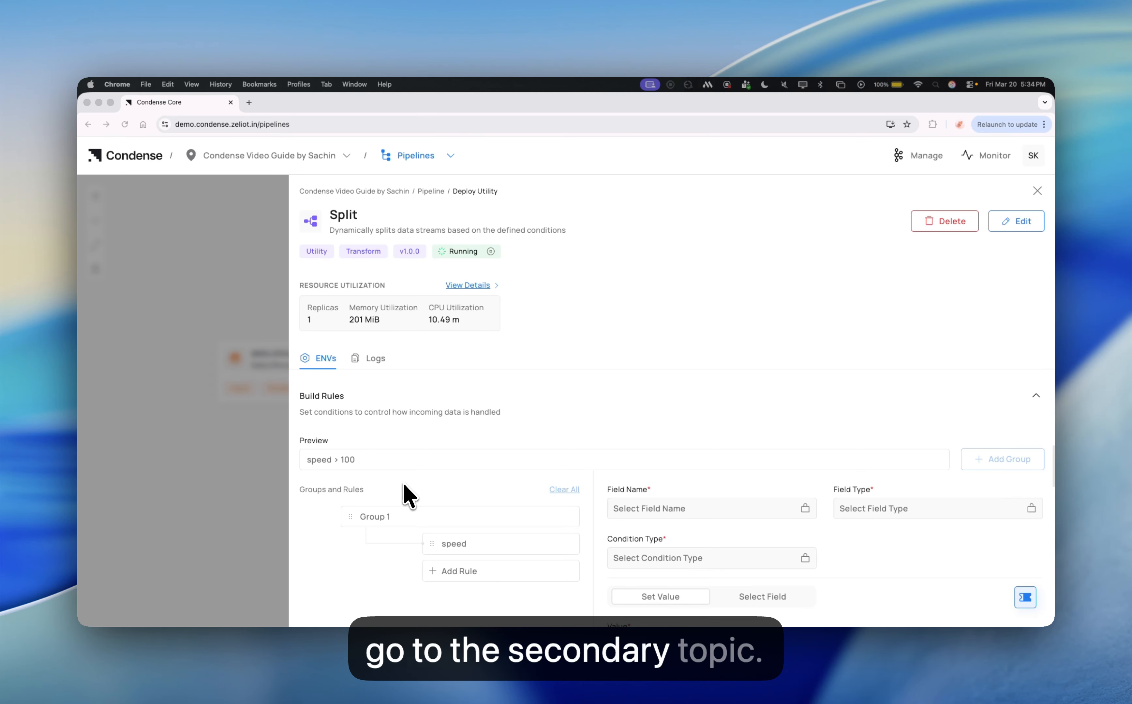
scroll(526, 430, "up", 5)
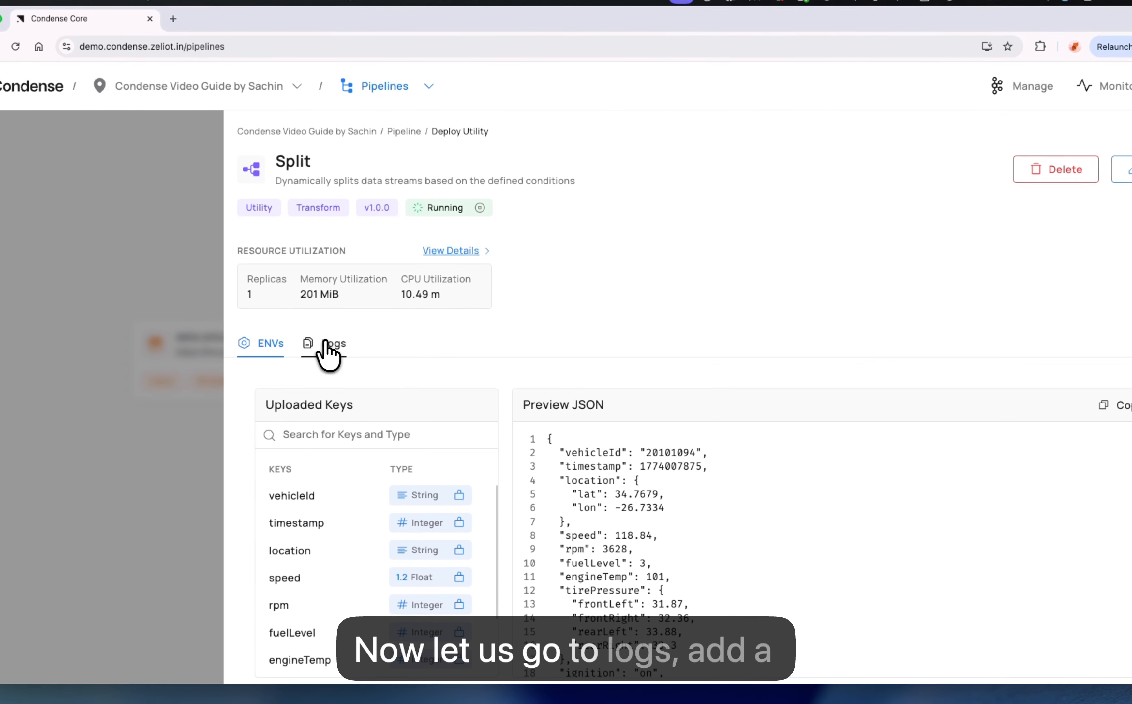
left_click(328, 354)
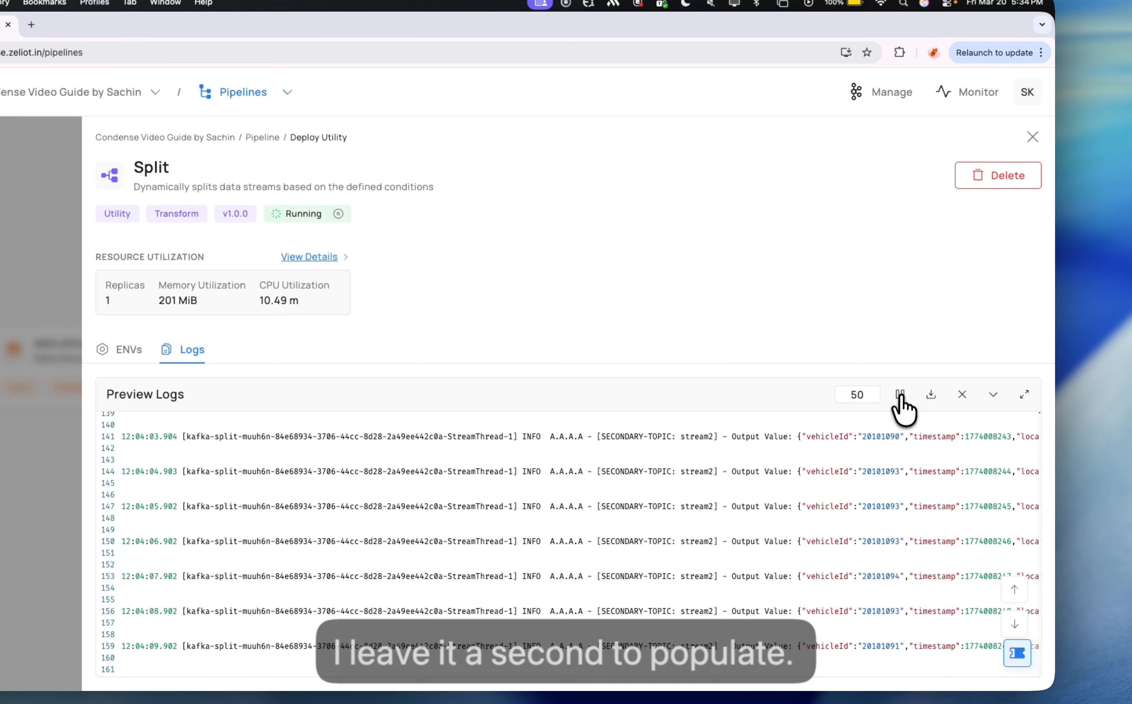
Step: Expand the Split log preview and compare the speed values of a SECONDARY-TOPIC entry and a PRIMARY-TOPIC entry with the routing rule
left_click(1025, 395)
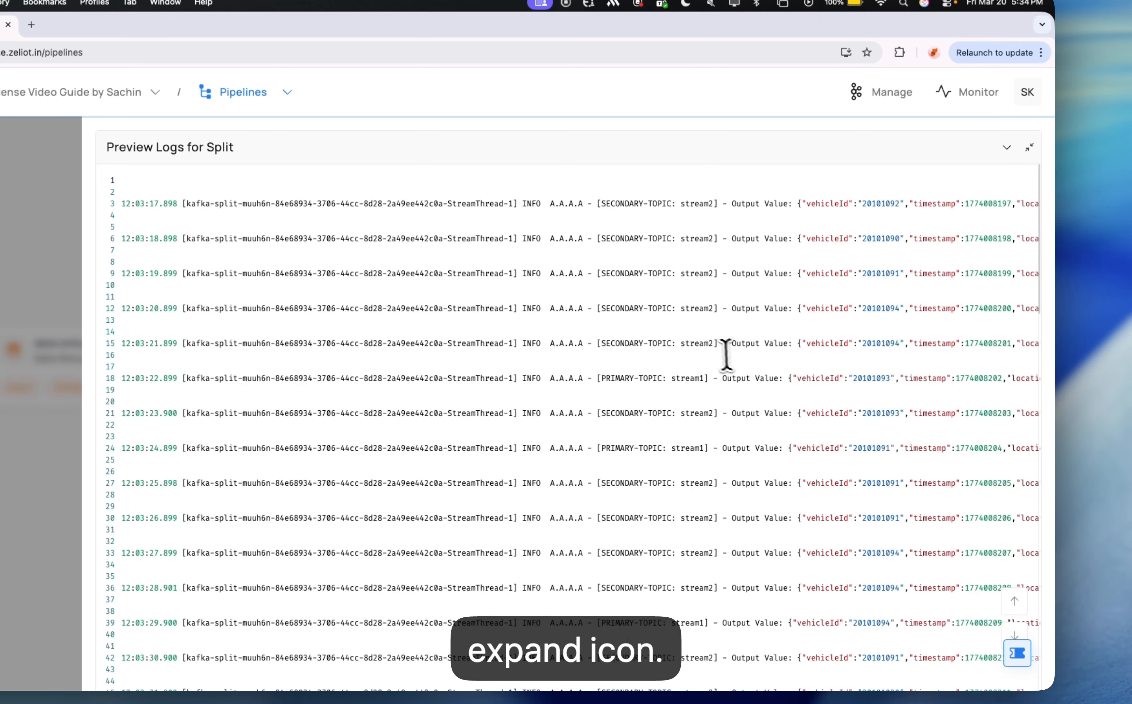
scroll(699, 277, "right", 3)
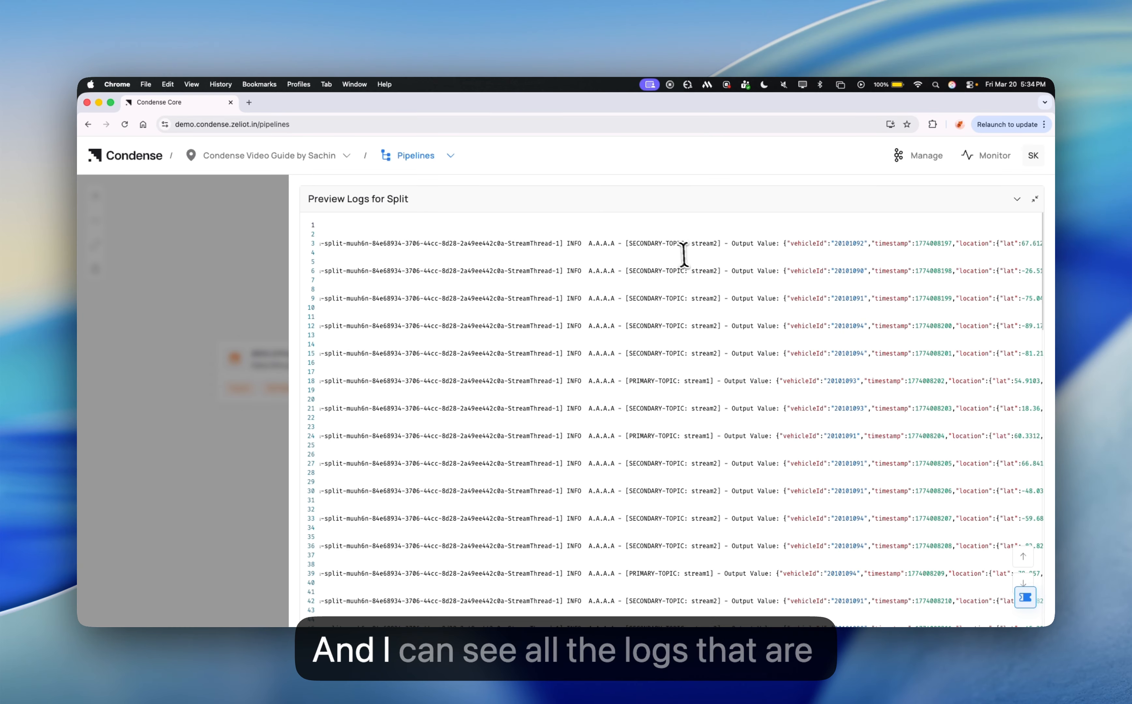
scroll(715, 298, "right", 2)
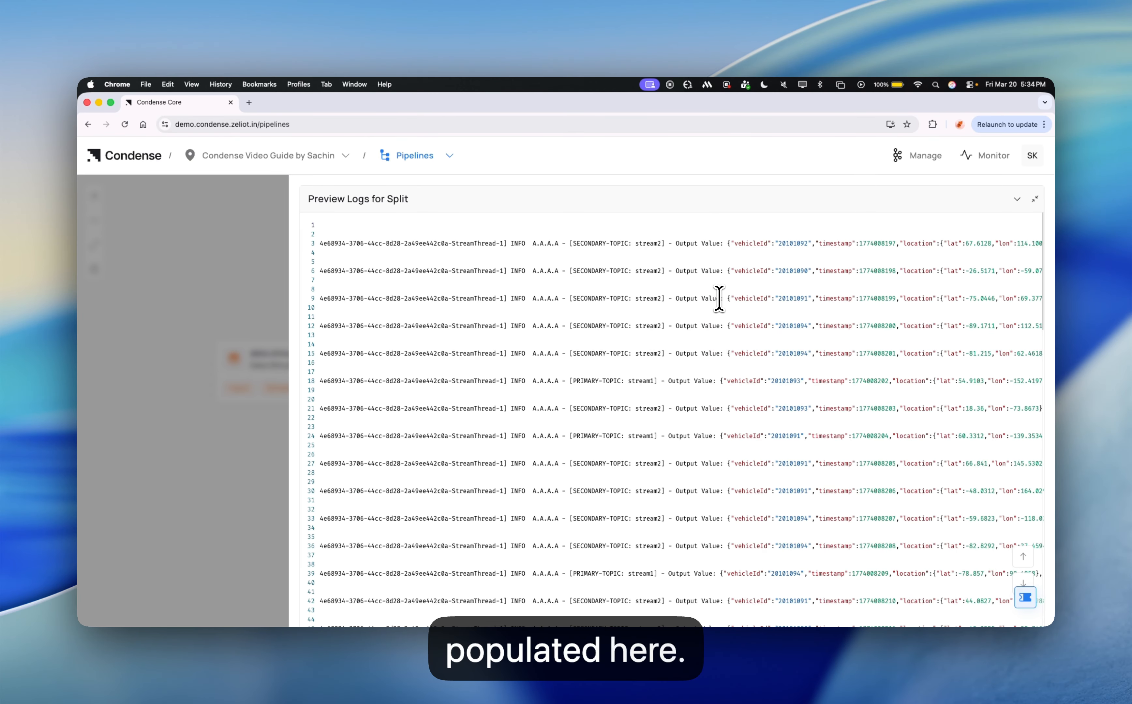
scroll(735, 242, "right", 5)
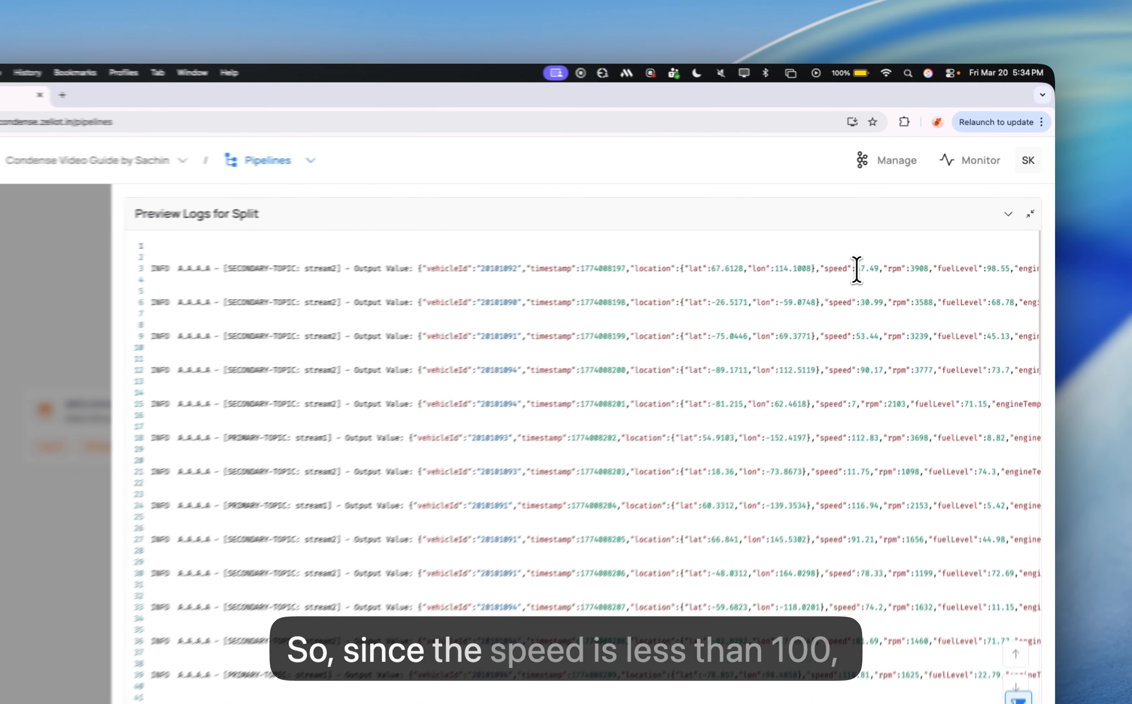
double_click(903, 243)
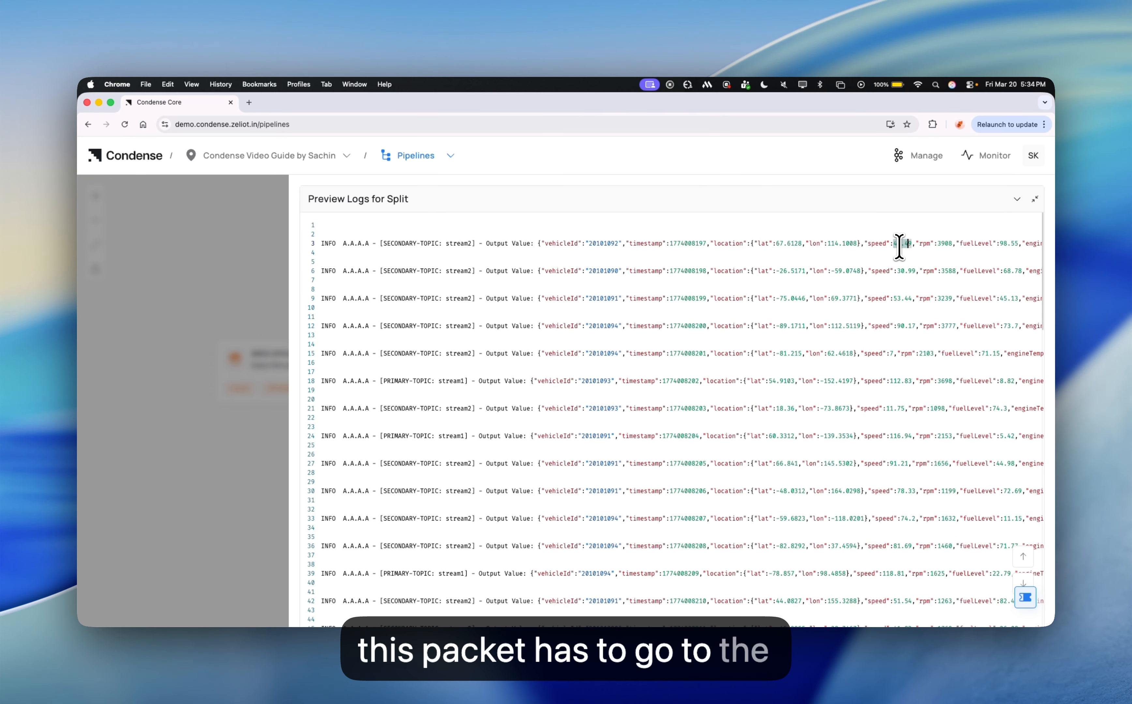
scroll(750, 256, "left", 2)
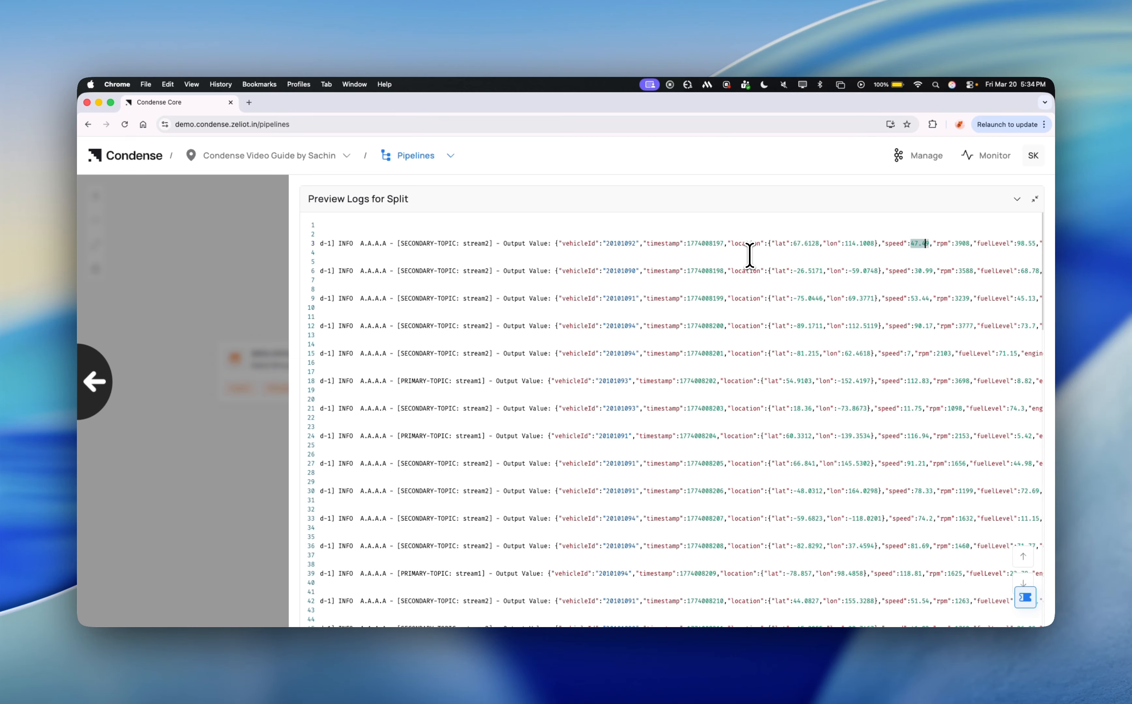
scroll(749, 256, "right", 2)
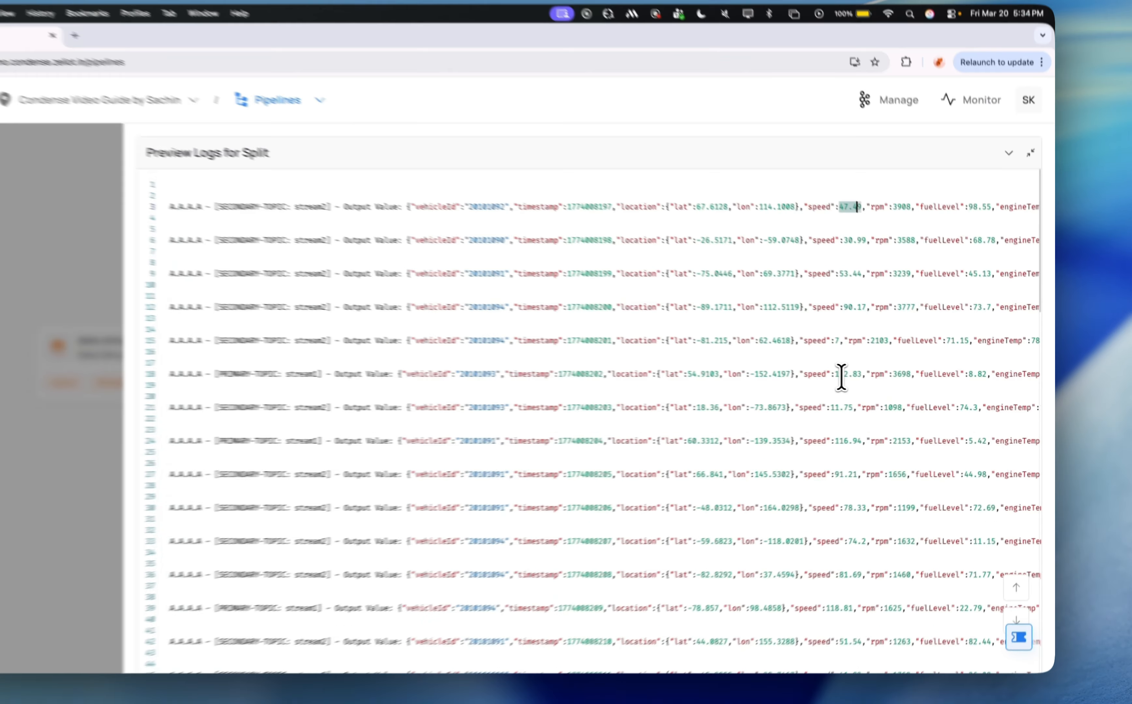
left_click(881, 381)
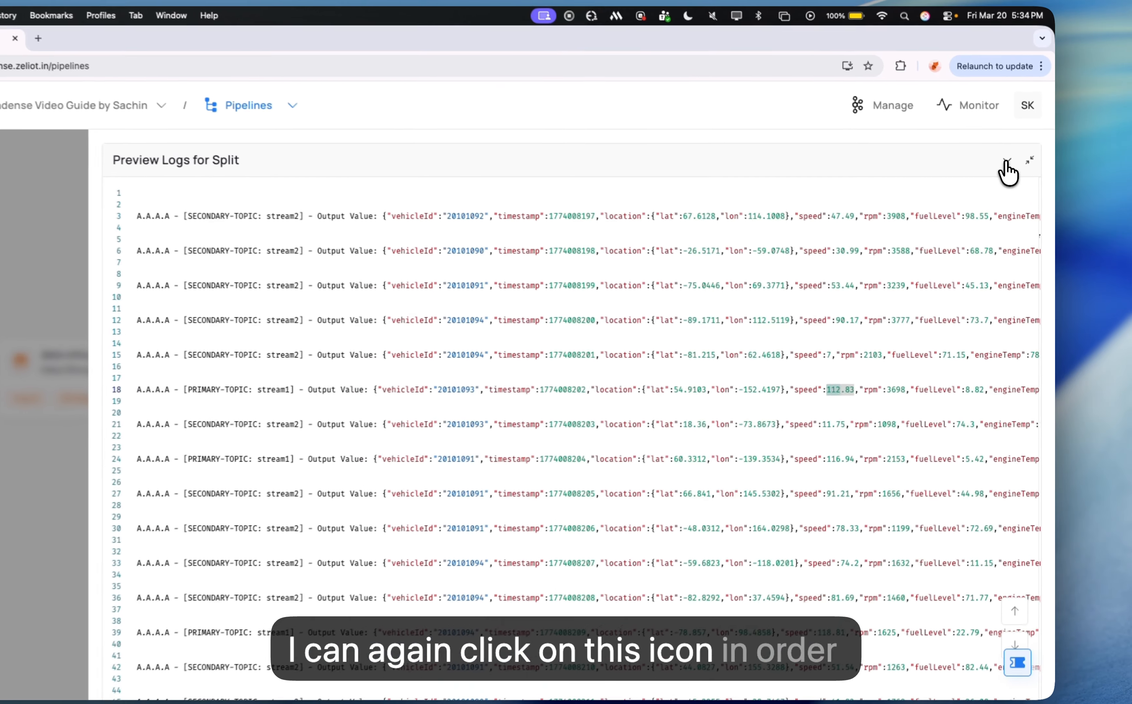
Step: Review the latest log entries in the expanded preview and the earlier ones at normal size, and return to the pipeline canvas
left_click(1016, 201)
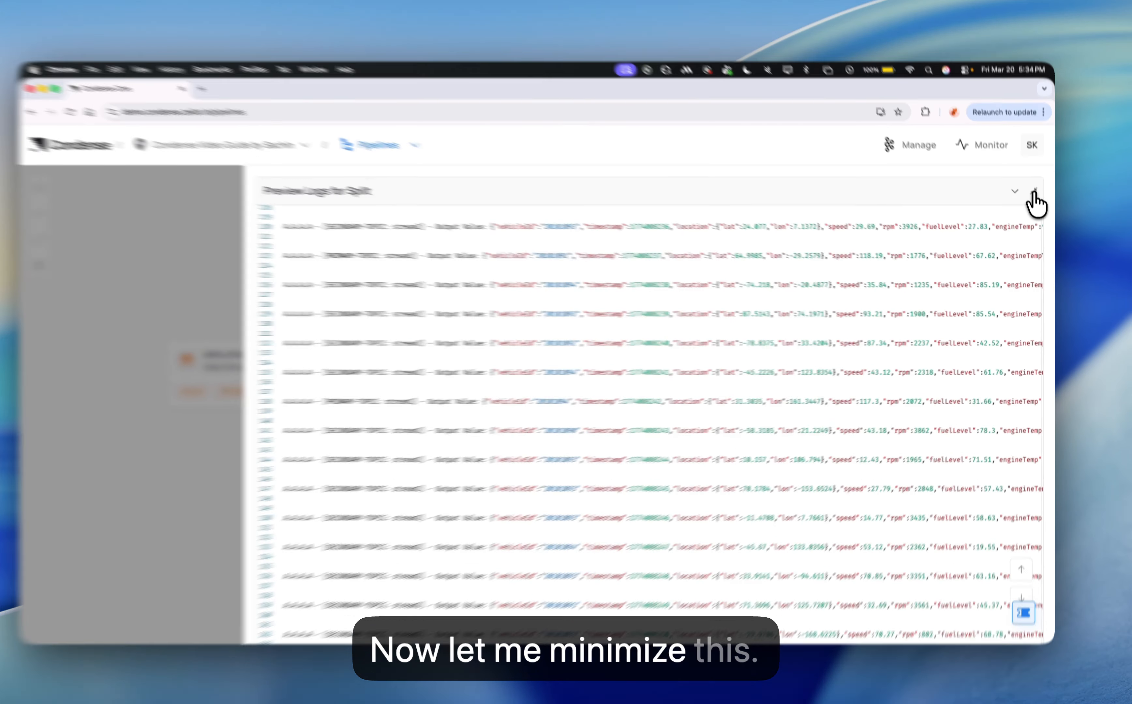
left_click(1035, 200)
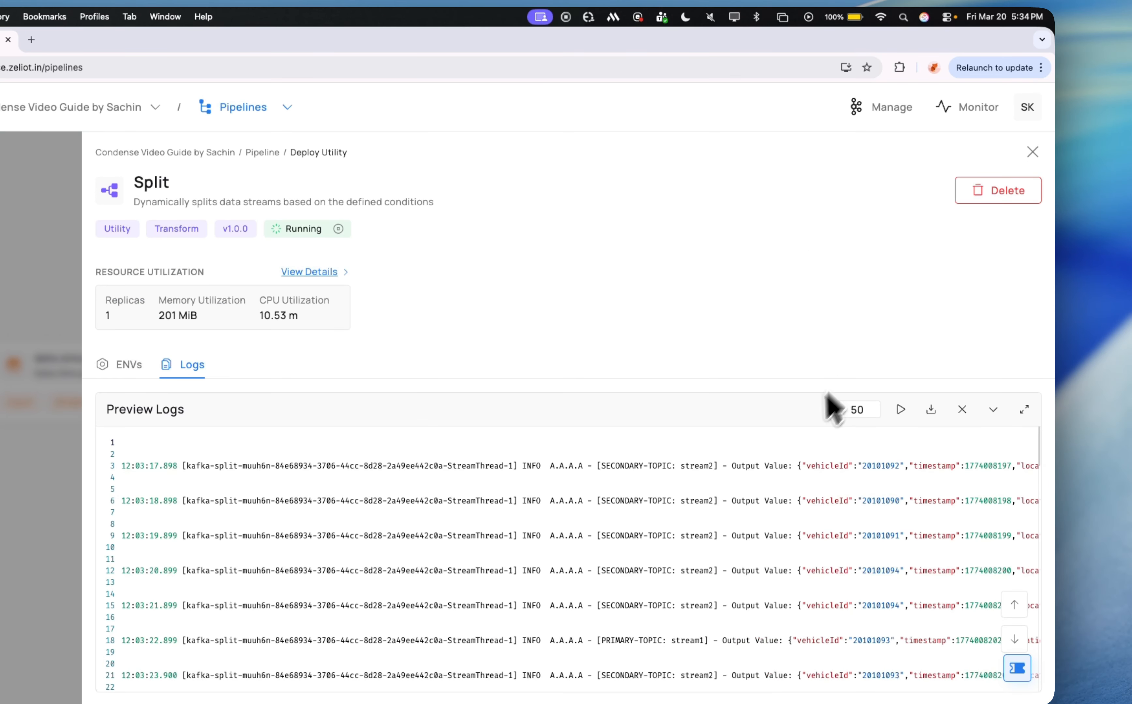
scroll(796, 430, "down", 5)
scroll(768, 504, "up", 5)
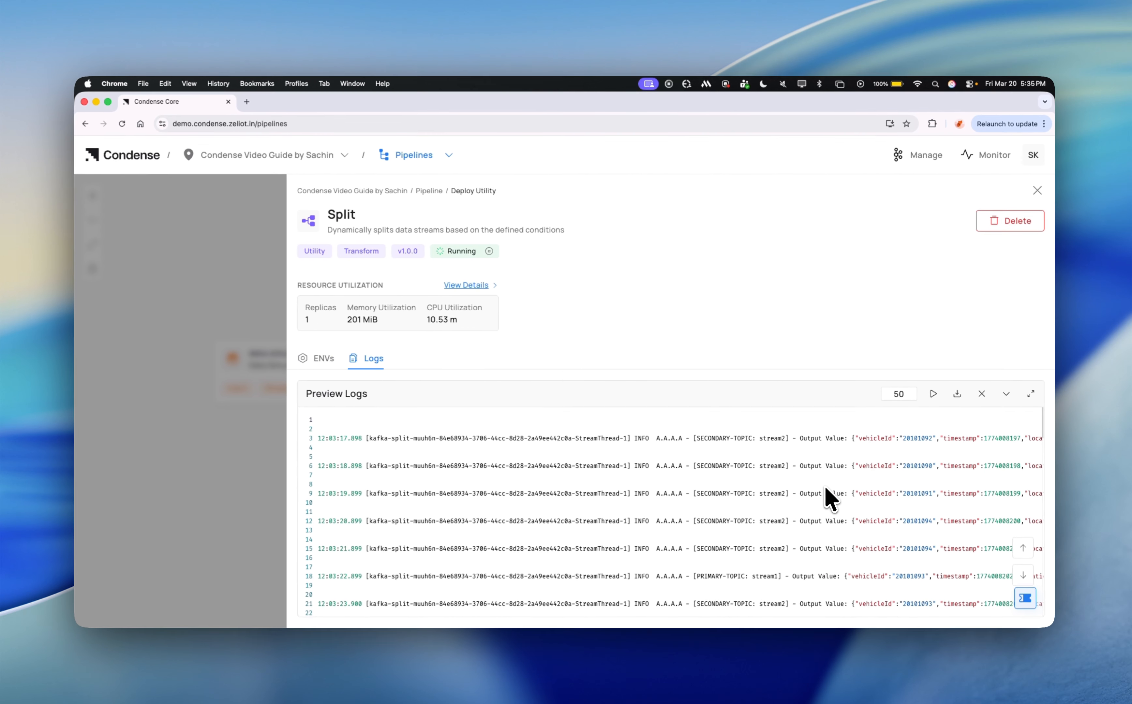
scroll(825, 485, "down", 8)
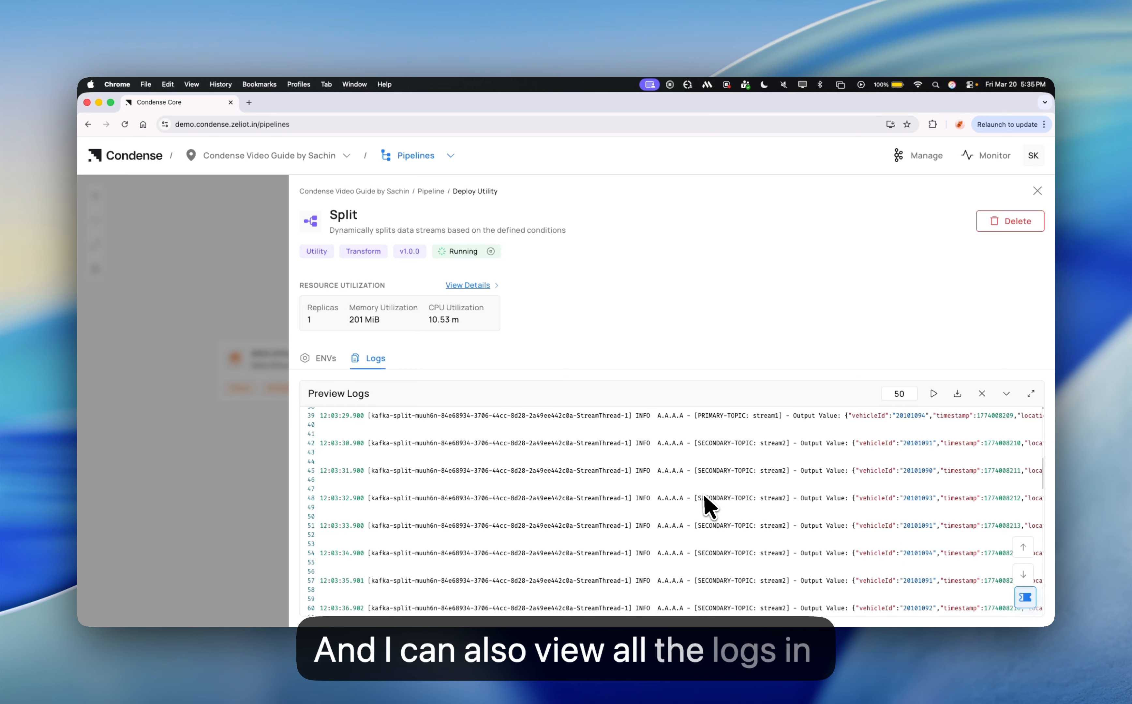
scroll(707, 505, "down", 5)
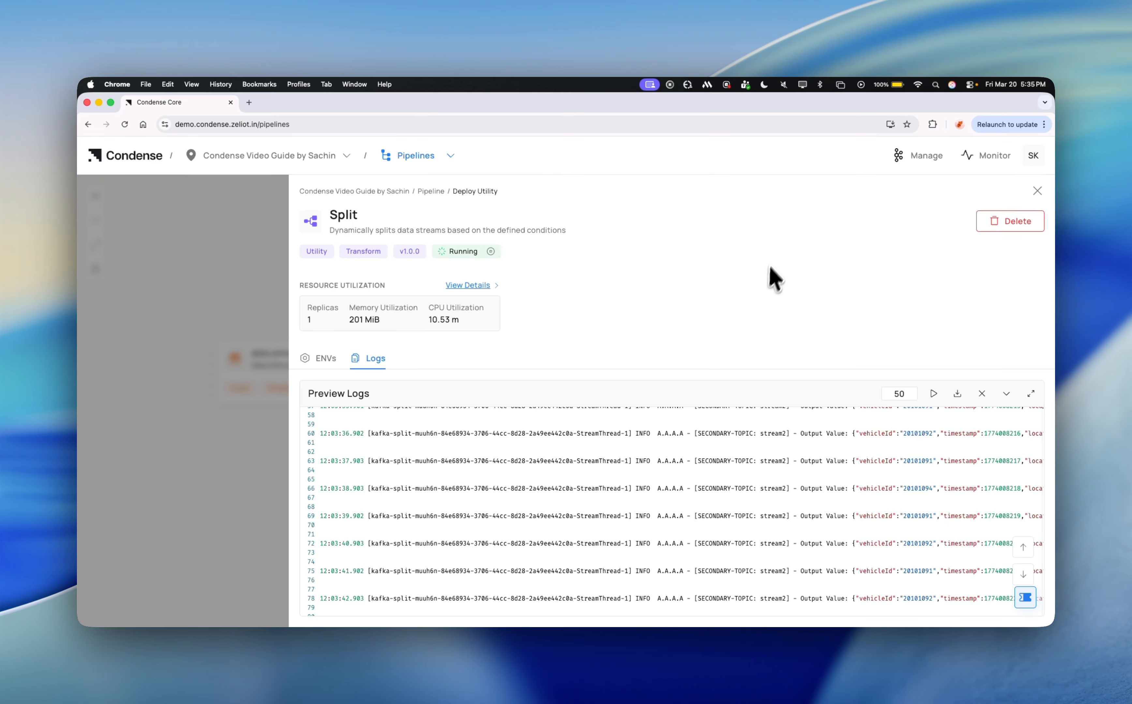
key("Escape")
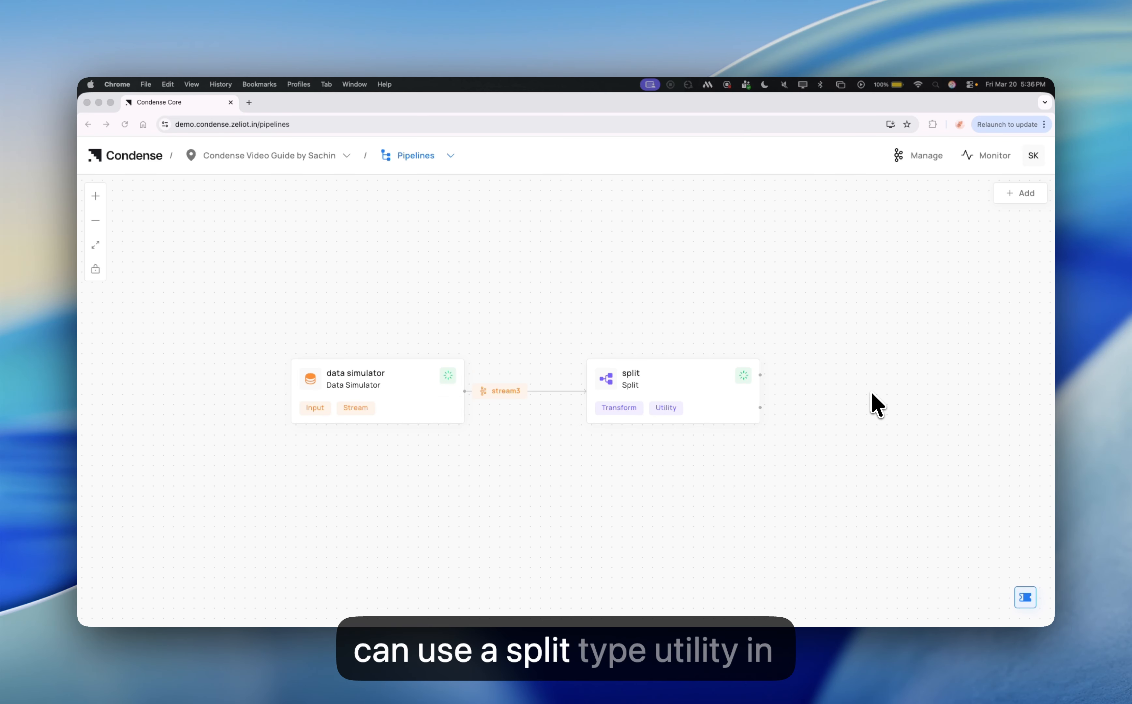